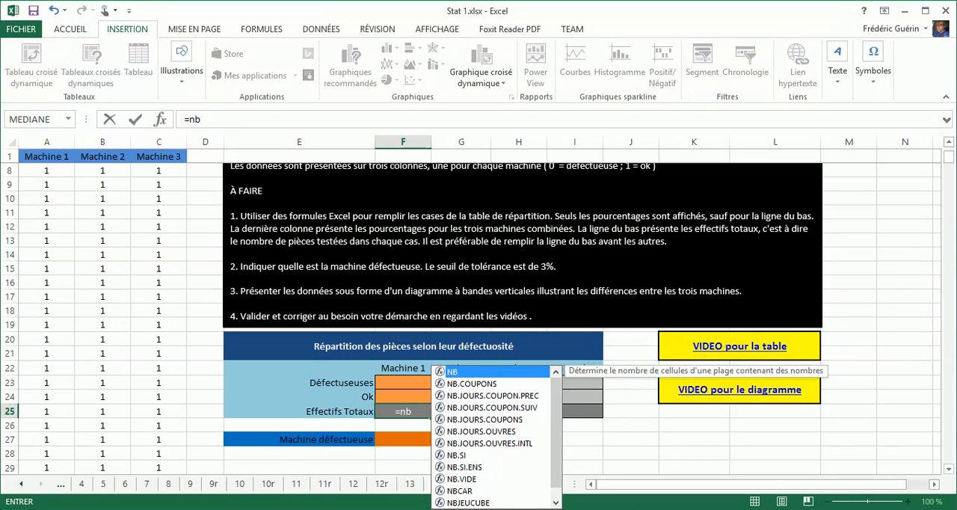
Complete the Machine 1 Effectifs Totaux formula in F25 as =NB(A:A) to count the numeric values in column A
text(()
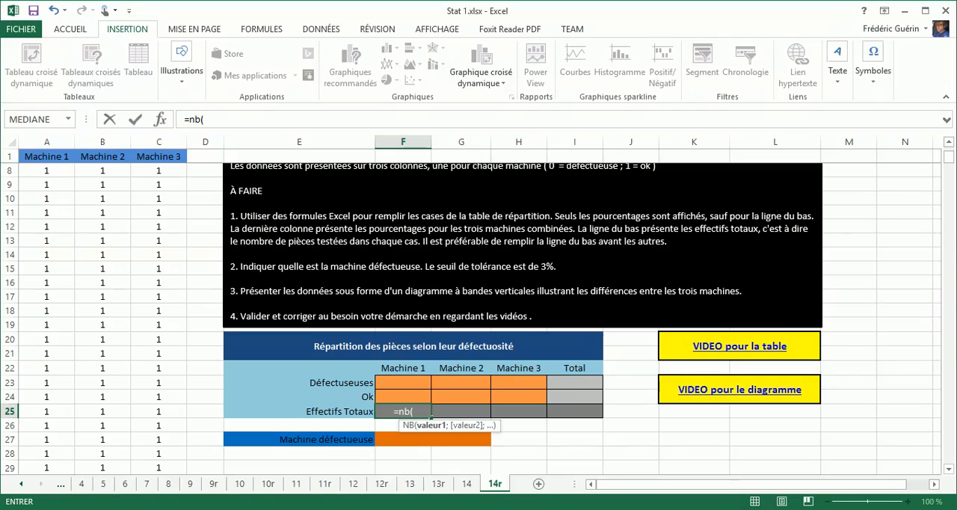
text(A:A)
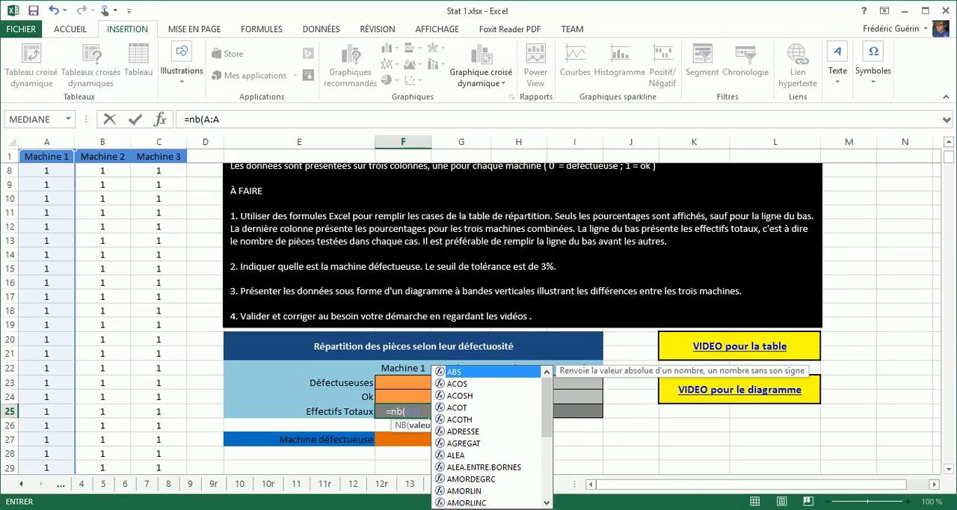
text())
key(Return)
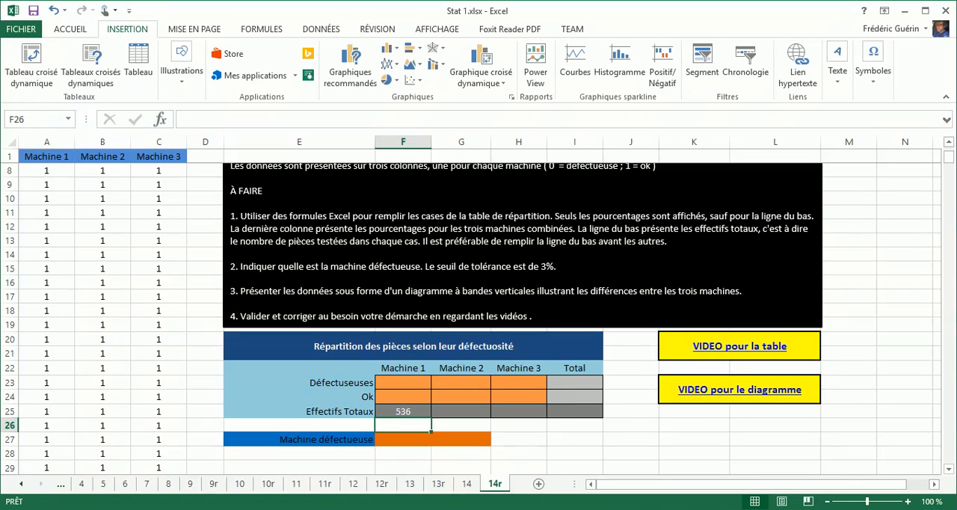
Try NBVAL instead of NB in the F25 formula and compare with the Machine 1 header in column A
click(414, 410)
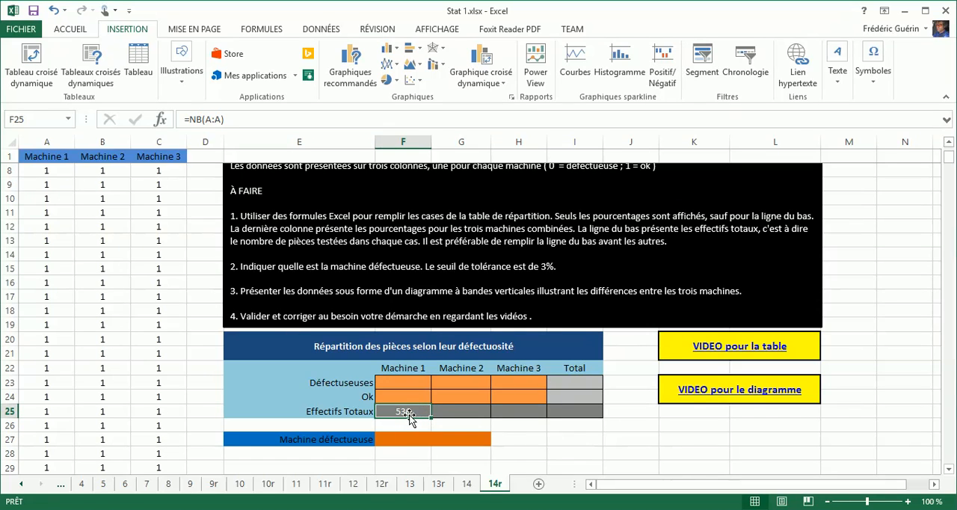
click(202, 120)
text(VAL)
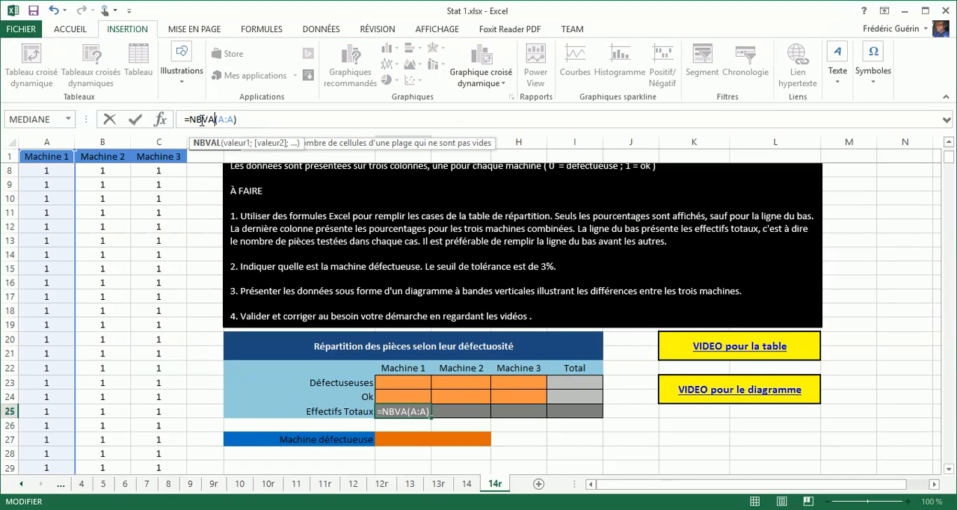
key(Return)
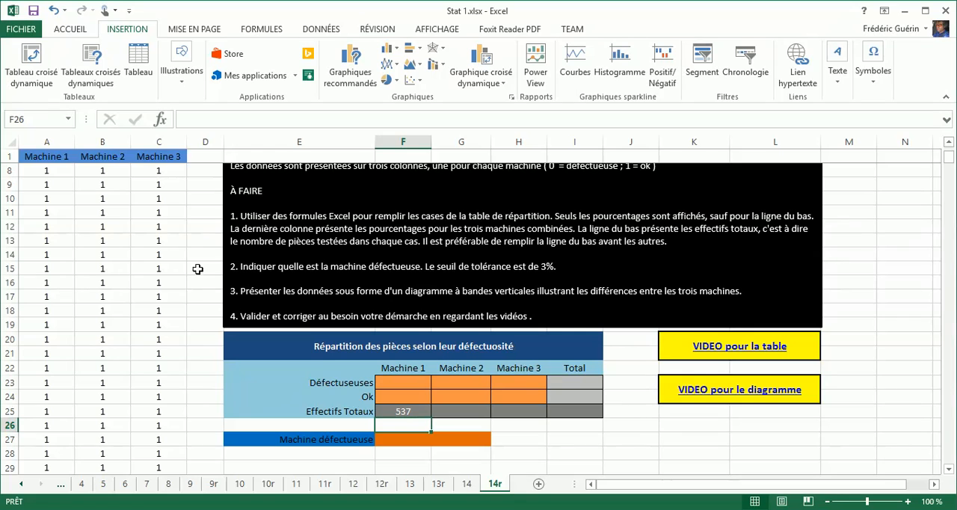
click(50, 156)
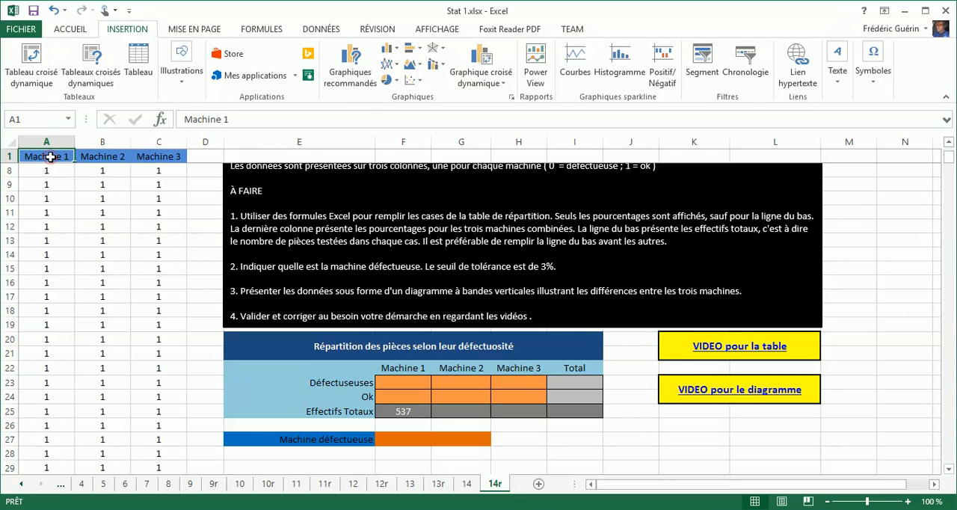
scroll(53, 200, up, 2)
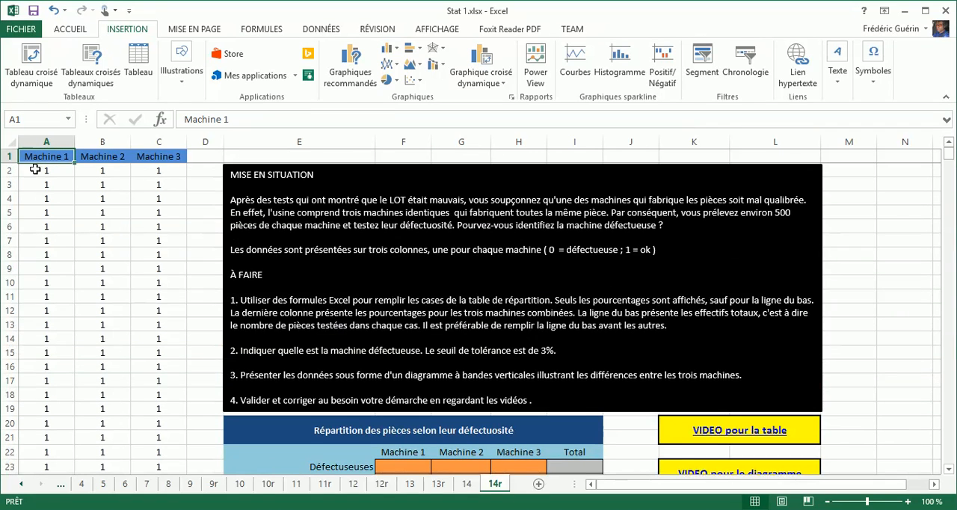
scroll(63, 245, down, 3)
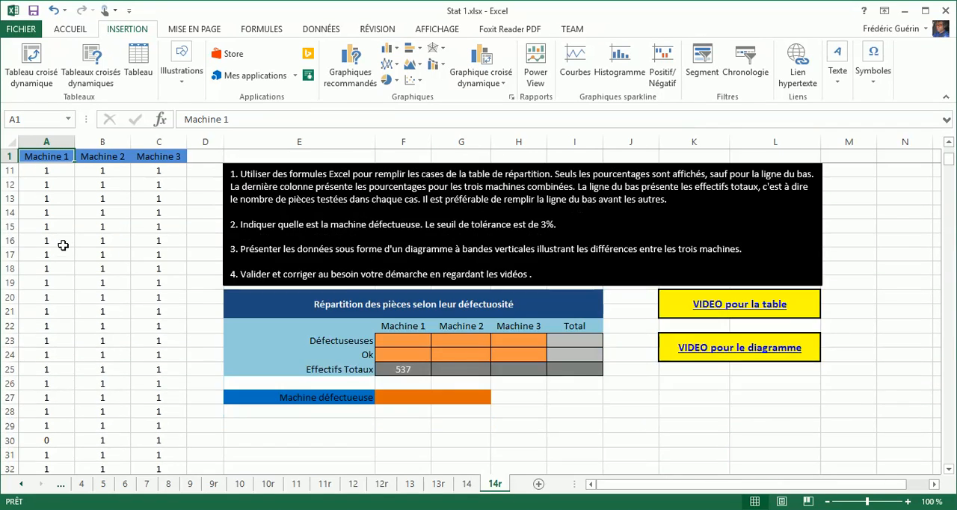
Restore the F25 formula to =NB(A:A) by removing the VAL part of the function name
click(420, 368)
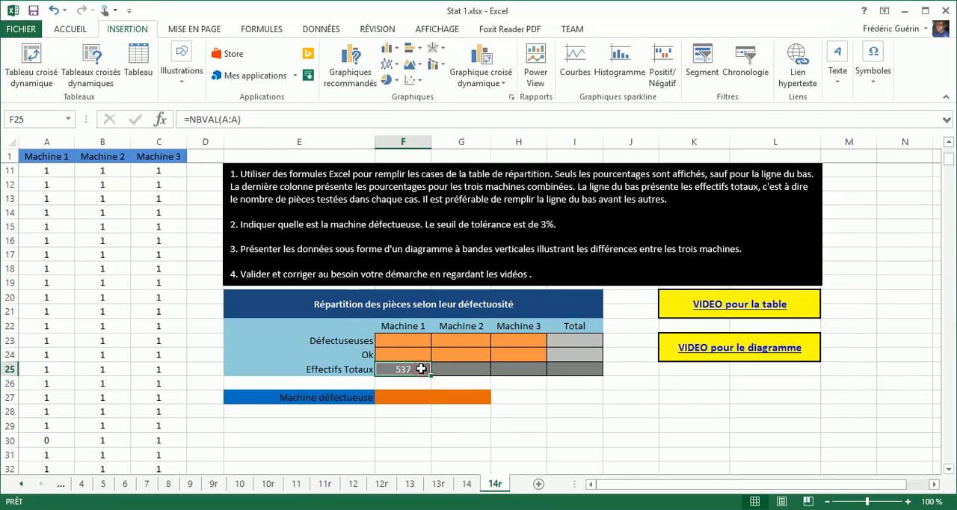
click(218, 120)
key(BackSpace)
key(BackSpace)
key(BackSpace)
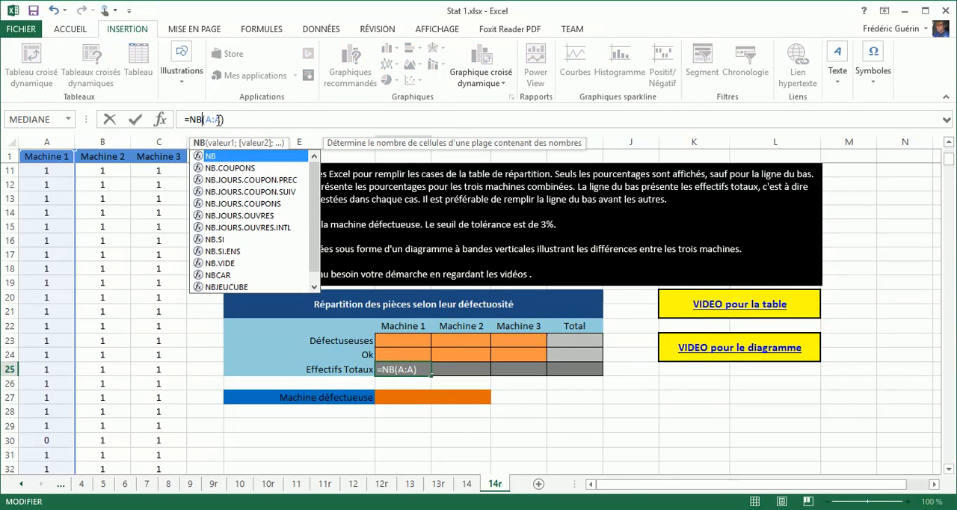
key(Return)
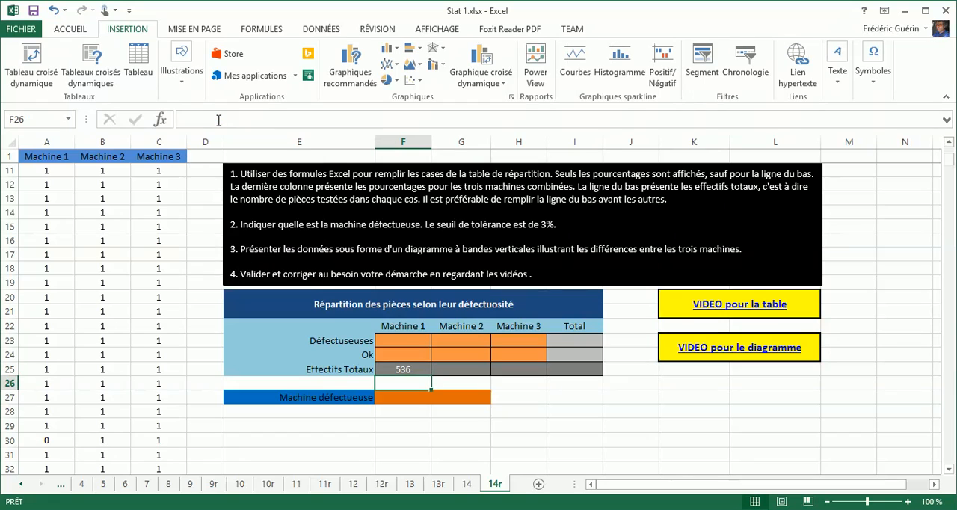
Examine the three machine data columns from their headers down to their last rows
click(403, 370)
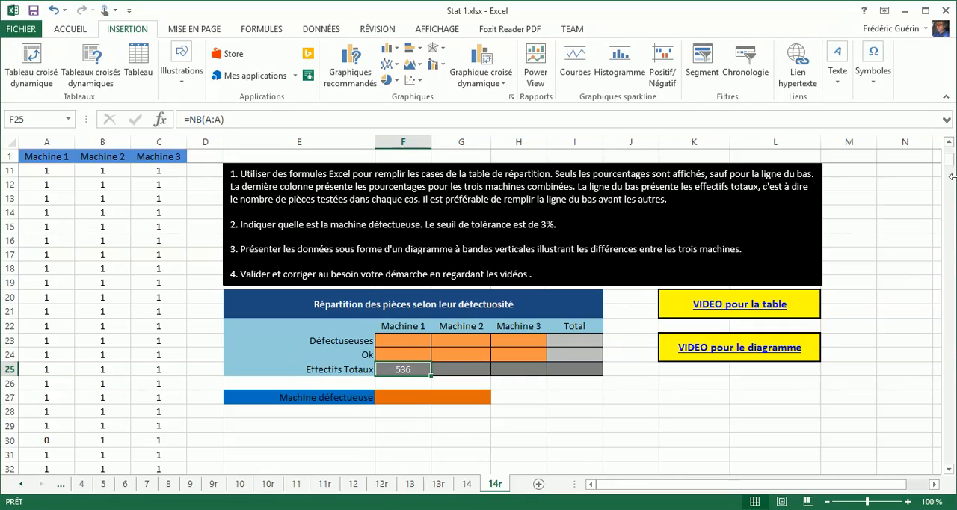
drag(950, 168, 950, 148)
drag(954, 187, 948, 456)
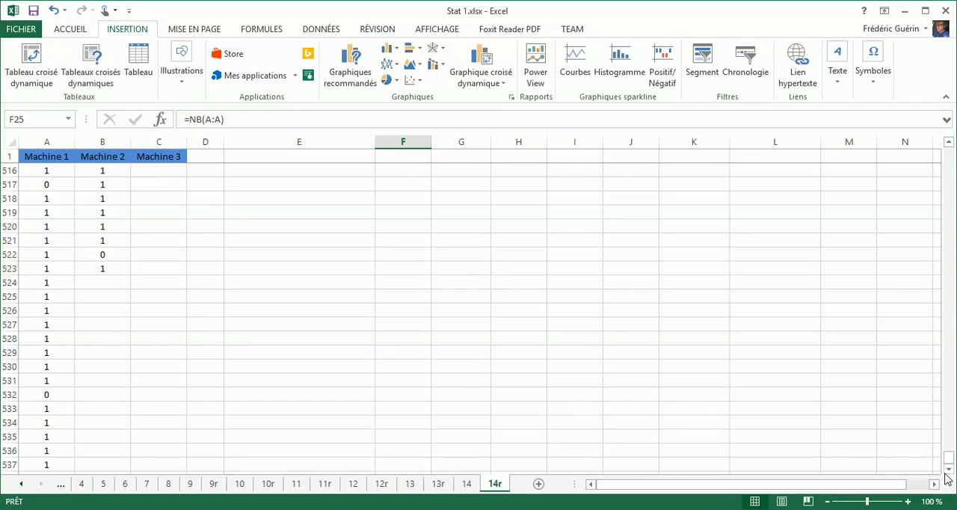
drag(948, 457, 947, 153)
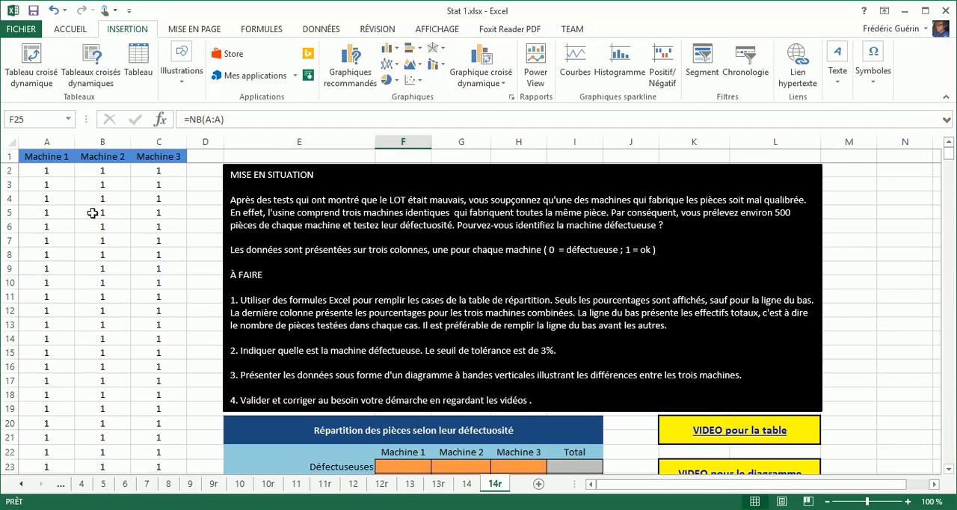
click(52, 159)
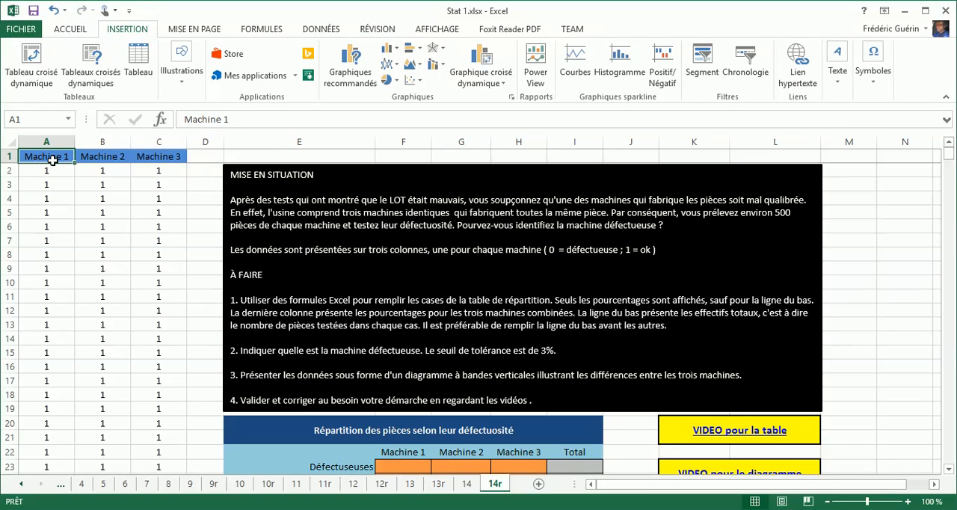
scroll(368, 417, down, 1)
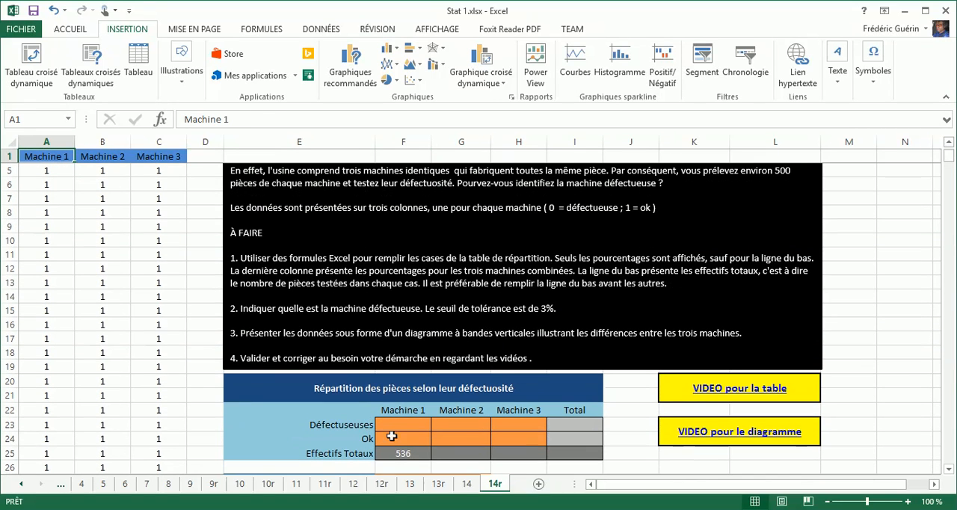
Fill the Machine 1 total formula from F25 across to G25 and H25, and check the formula in each machine's cell
click(421, 453)
scroll(422, 452, down, 1)
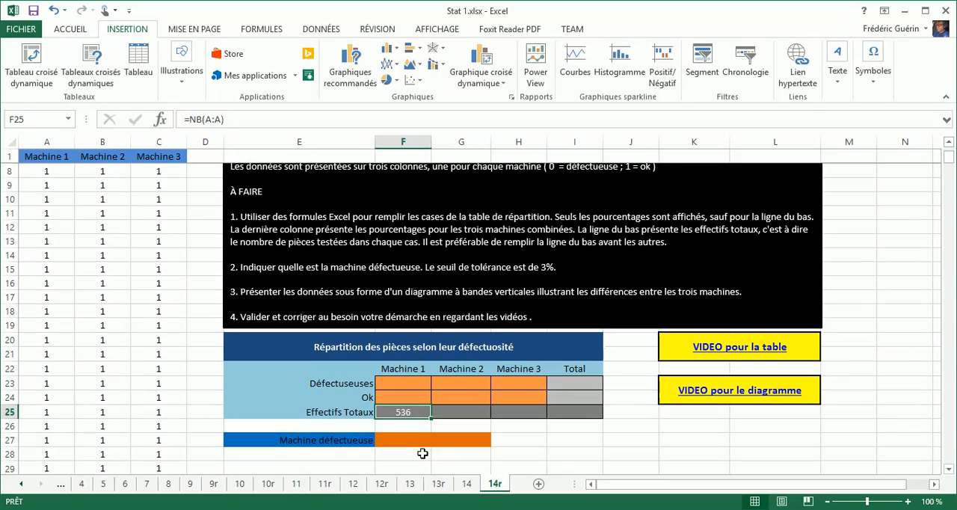
click(447, 411)
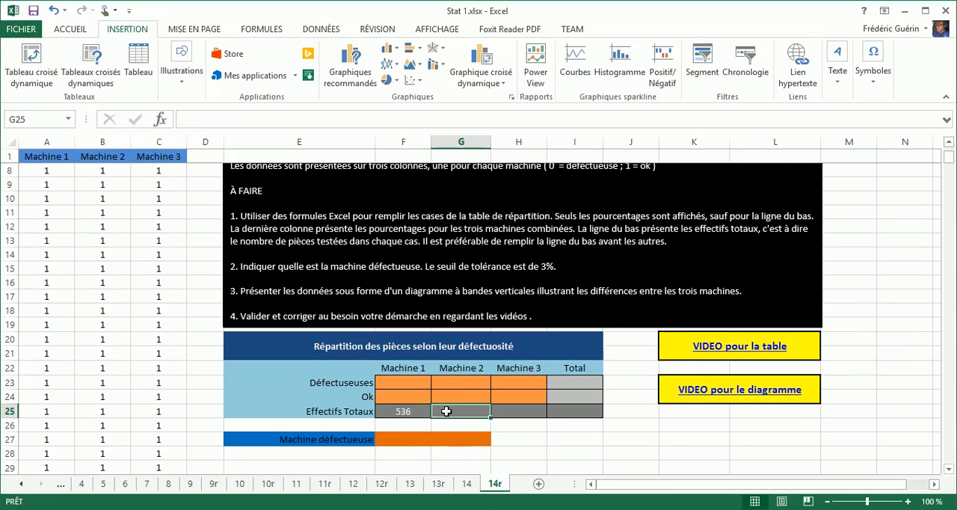
click(423, 414)
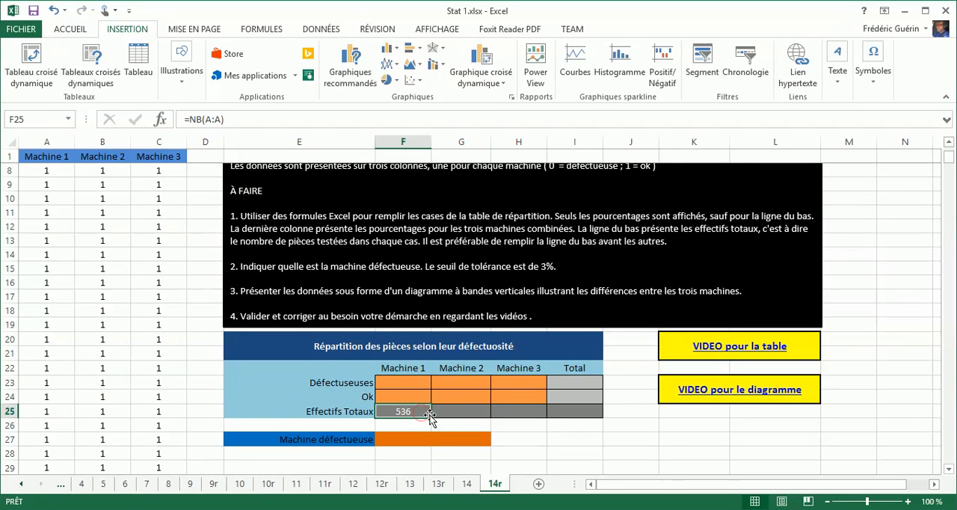
drag(430, 416, 521, 414)
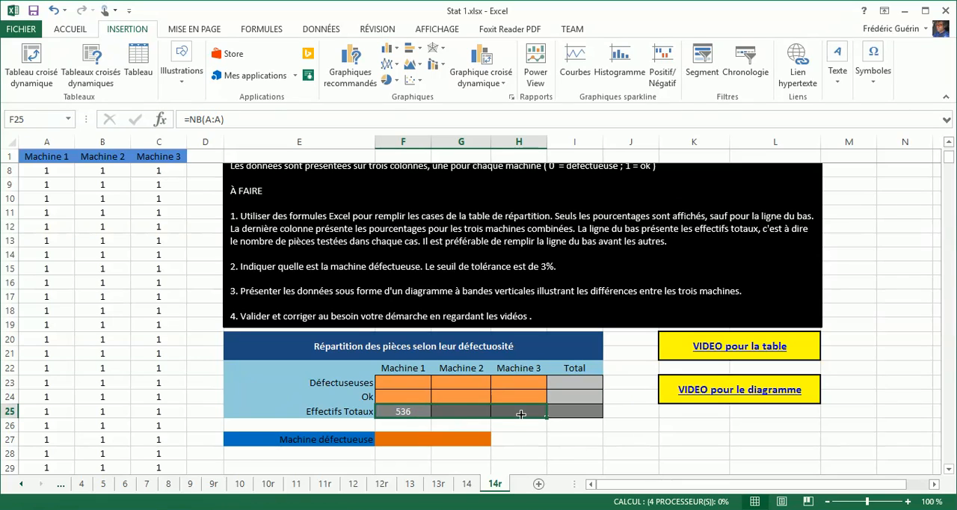
click(476, 413)
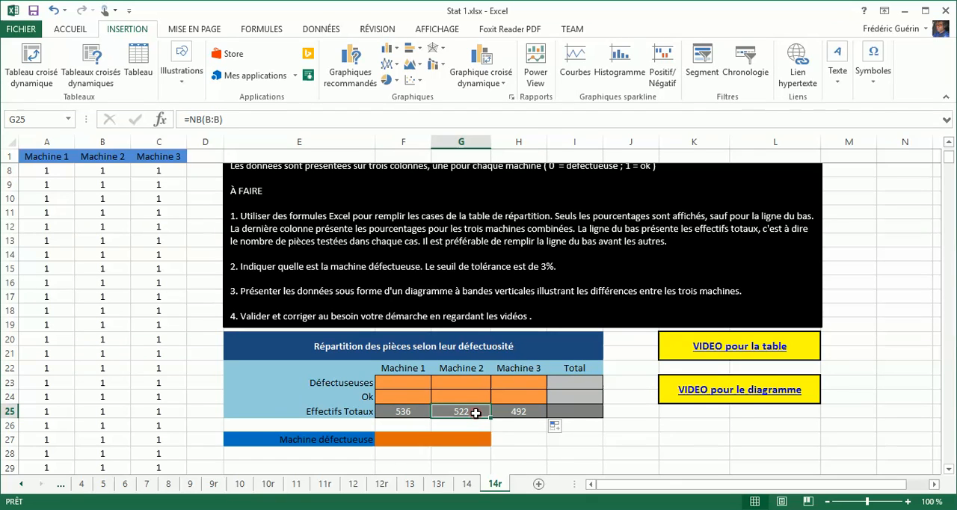
click(413, 410)
click(461, 411)
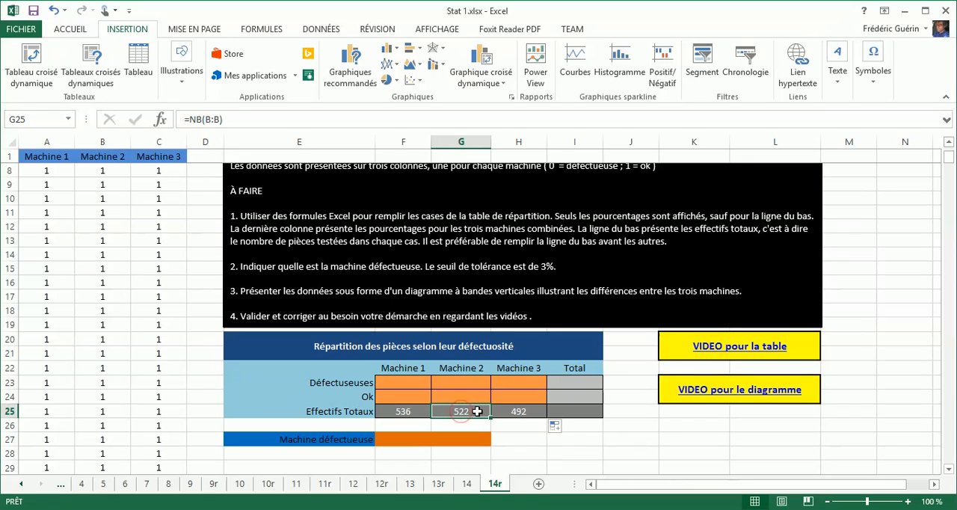
click(526, 412)
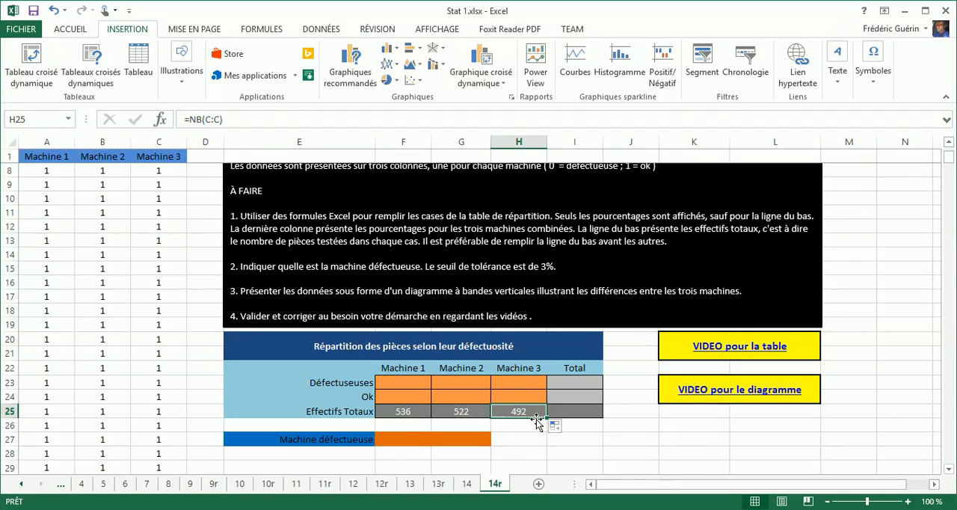
Enter =NB(A:C) in I25 to count the tested pieces for all three machines in the Total column
click(568, 413)
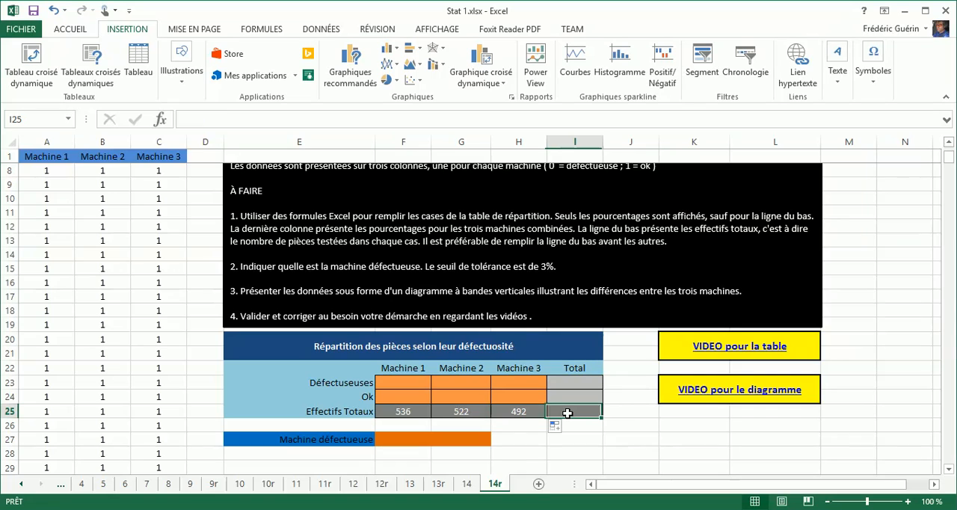
text(=nb()
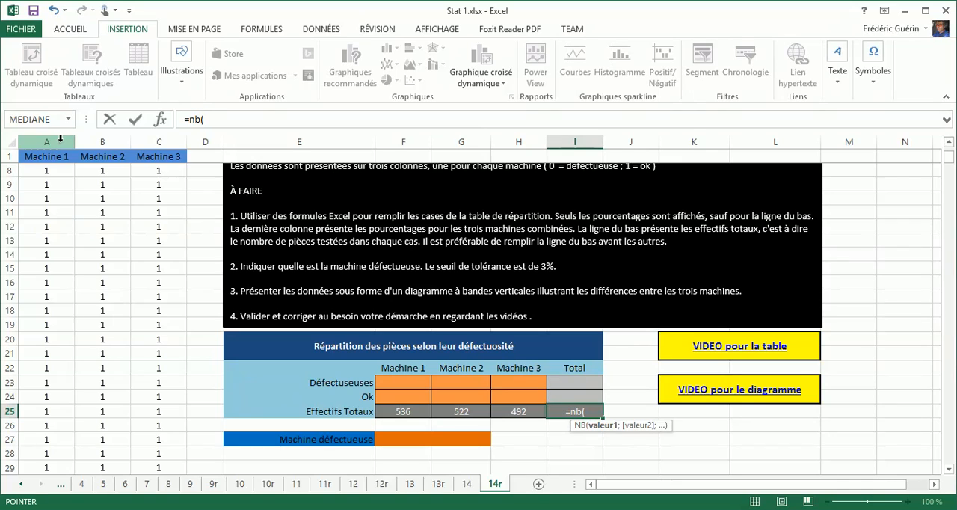
drag(52, 142, 145, 142)
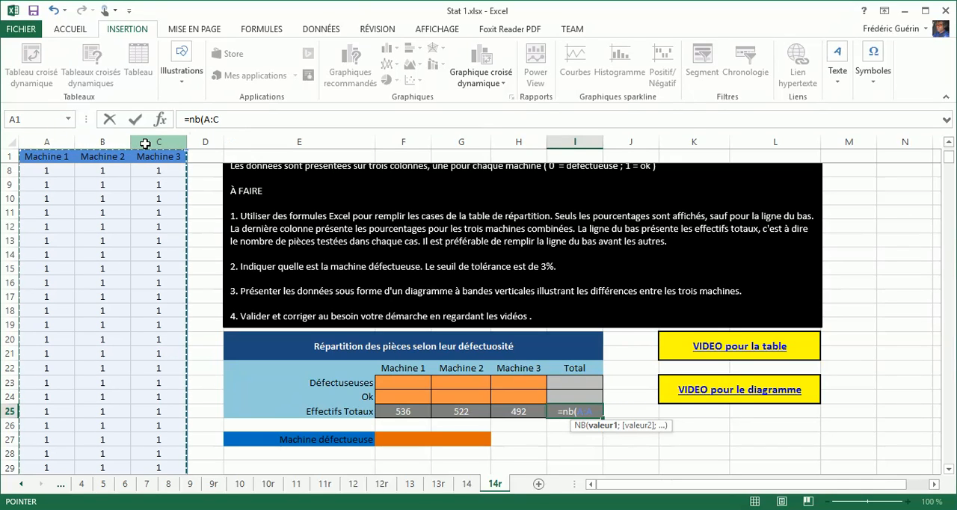
text())
key(Return)
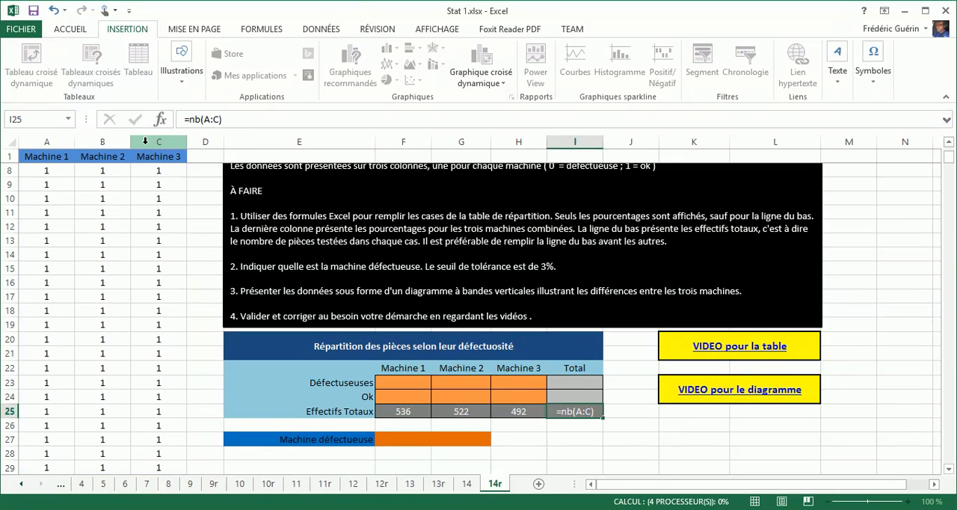
key(Up)
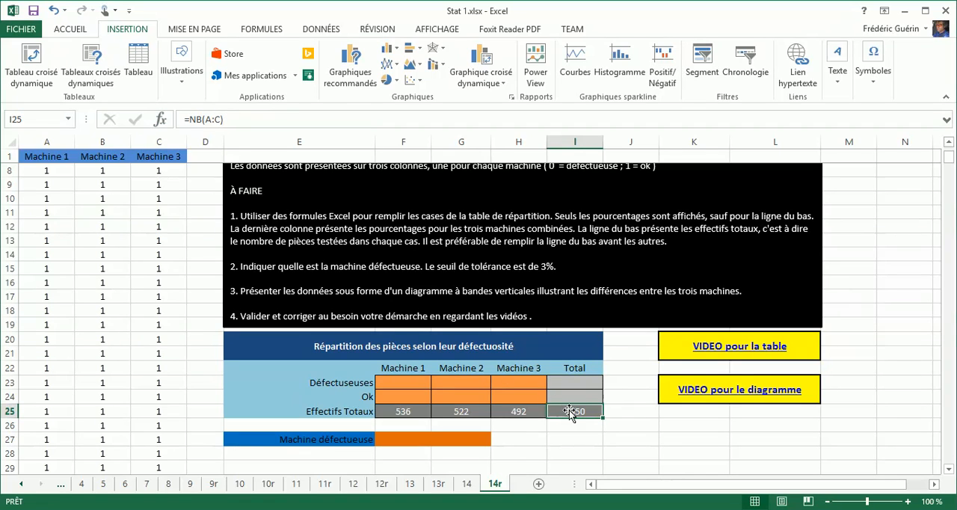
Enter =NB.SI(A:A;0)/F25 in F23 to compute the proportion of defective pieces for Machine 1
click(403, 382)
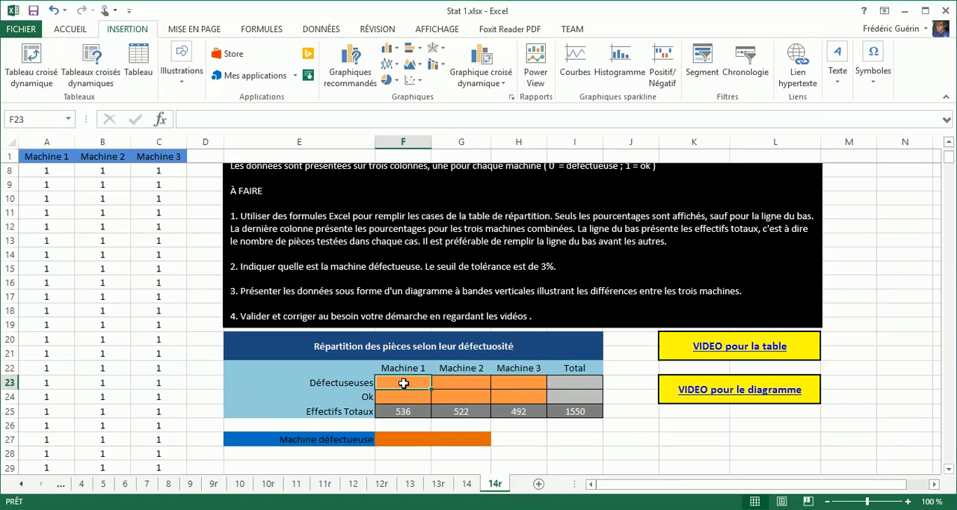
text(=)
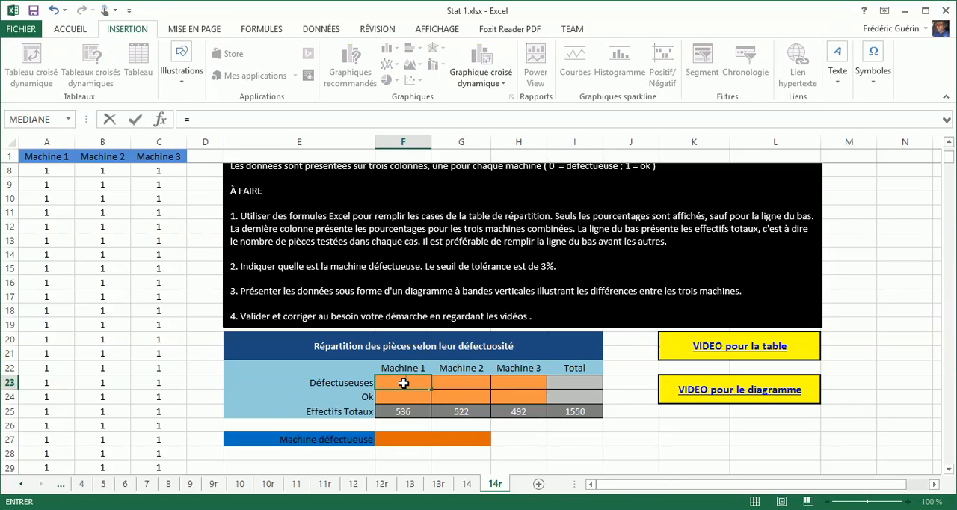
text(nb)
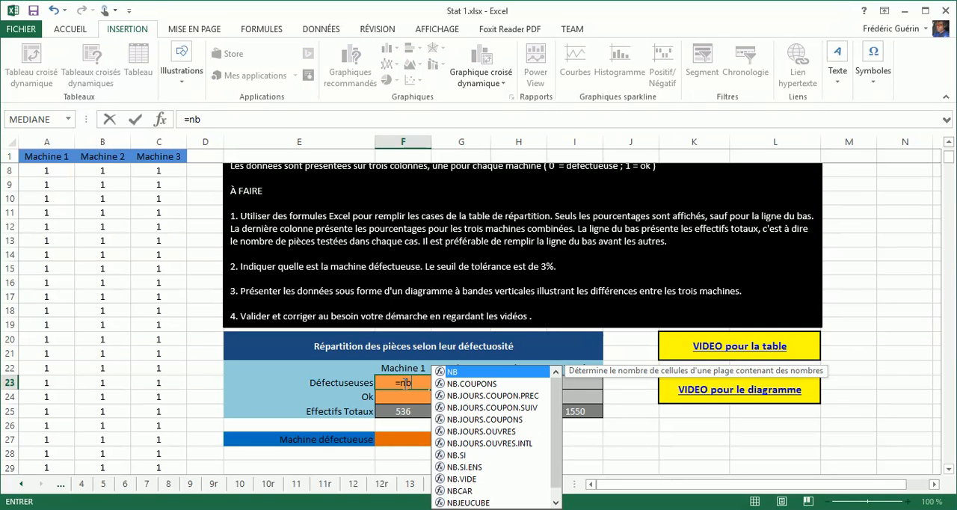
text(.si()
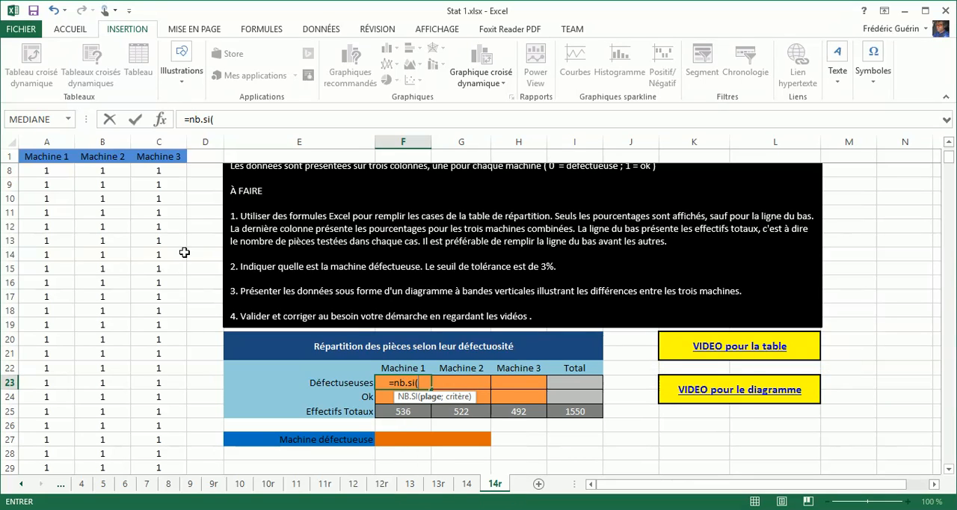
click(55, 142)
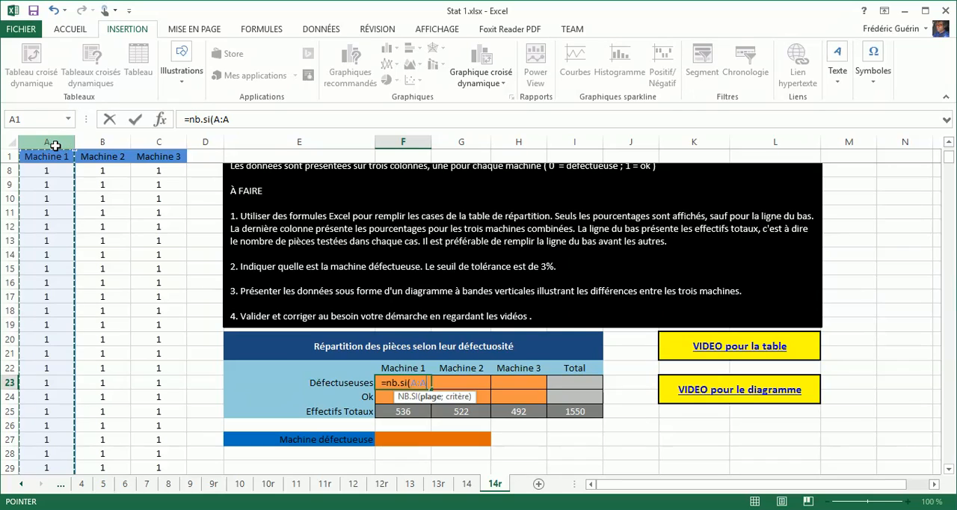
text(;0))
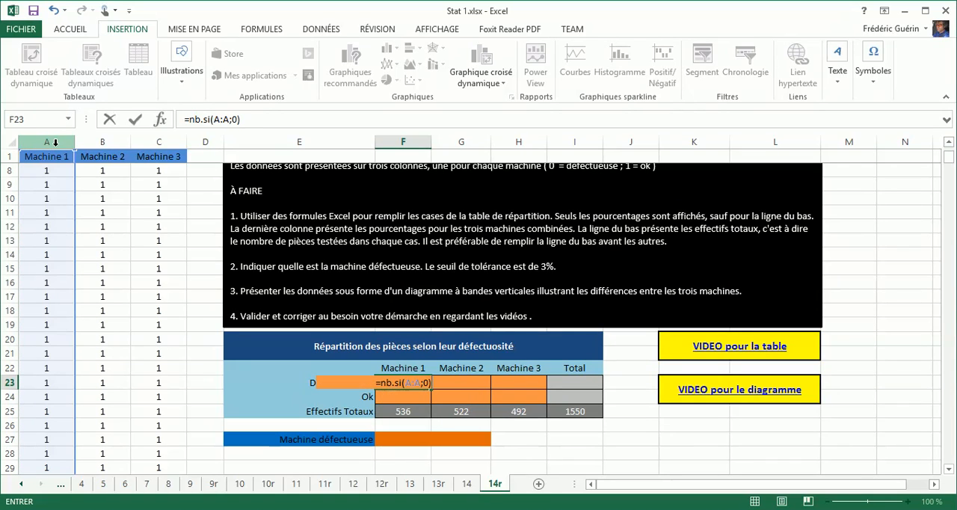
text(/)
click(403, 414)
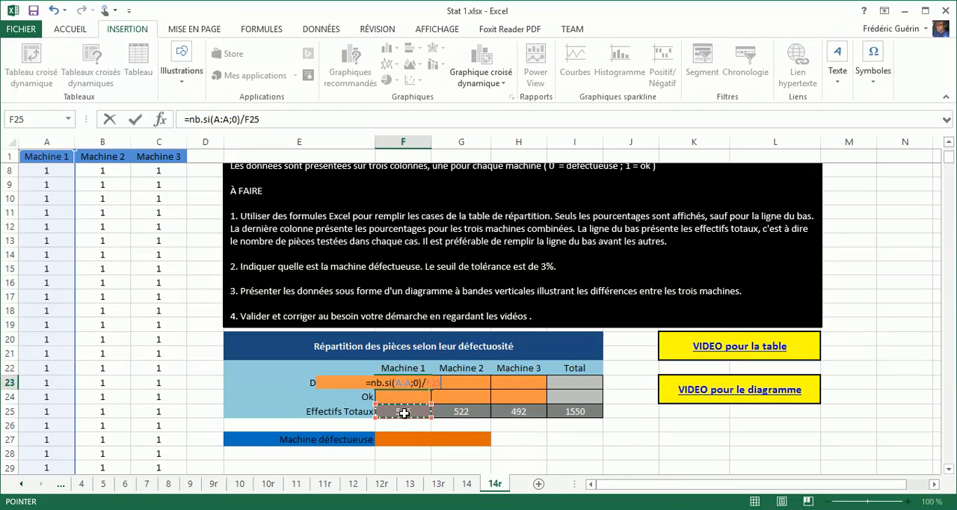
key(ctrl+Return)
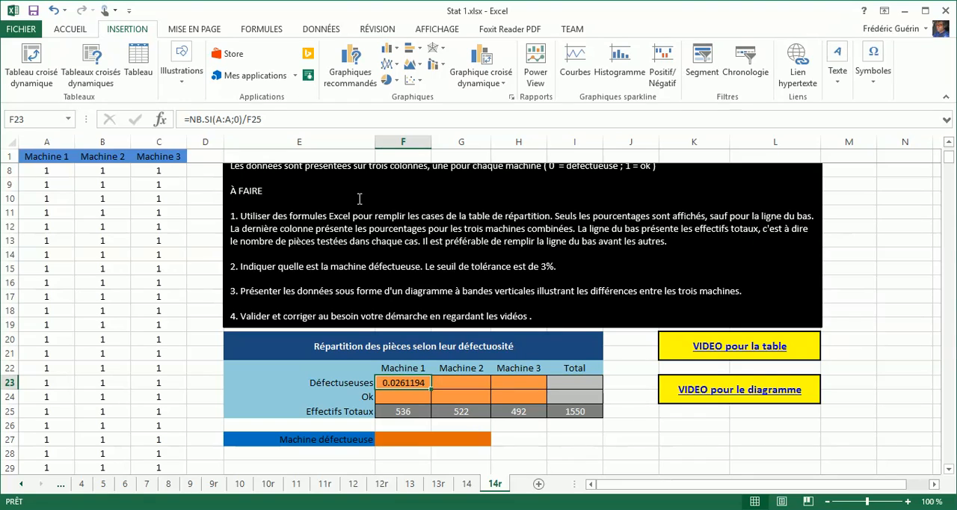
Format F23 as a percentage with one decimal place
click(80, 31)
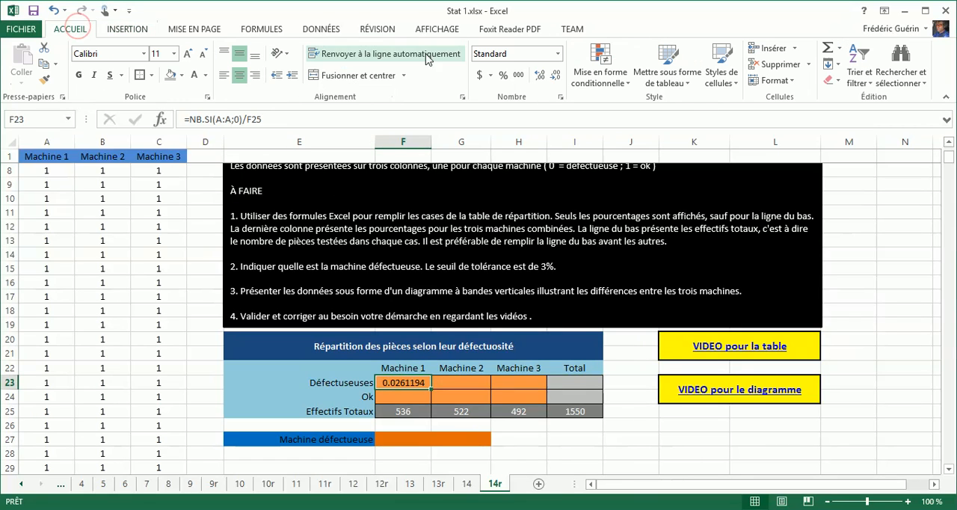
click(507, 78)
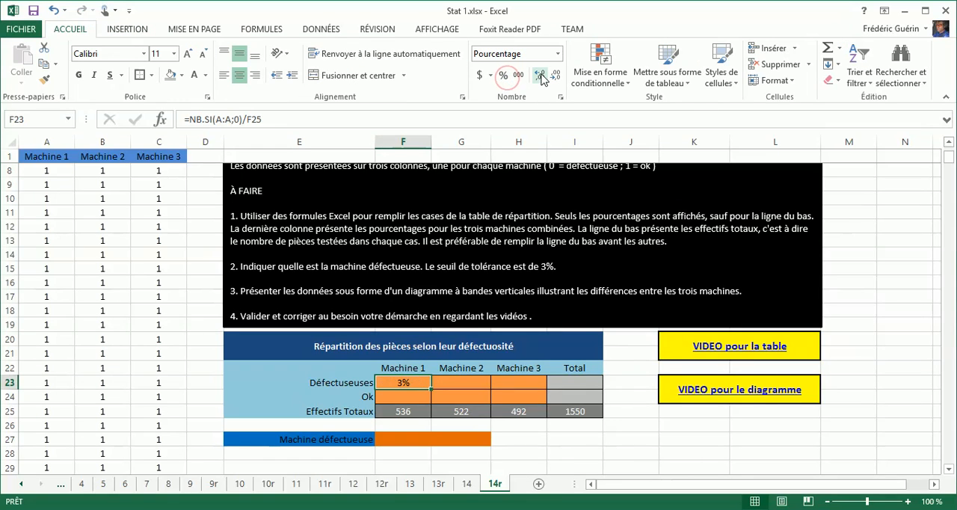
click(538, 75)
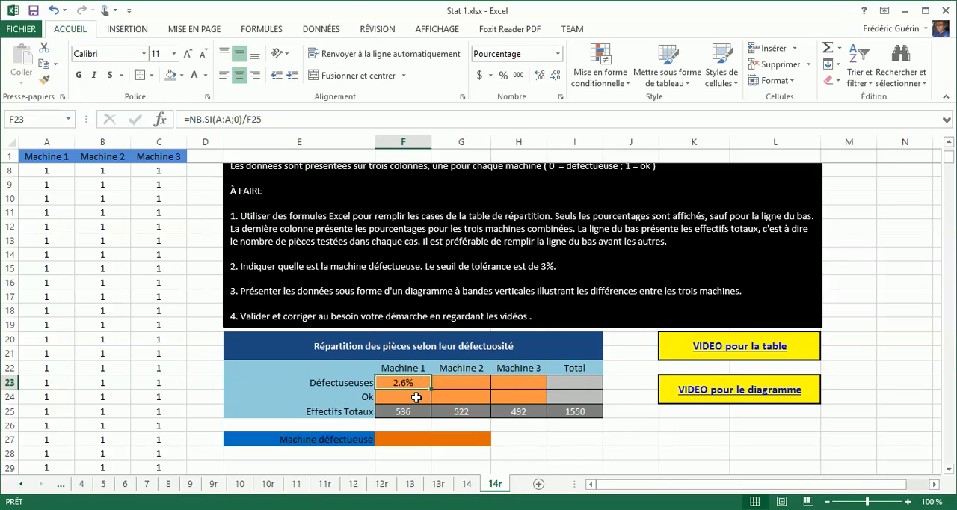
Fill the F23 formula down to F24 and edit the copy to =NB.SI(A:A;1)/F25 for the Ok pieces
click(416, 397)
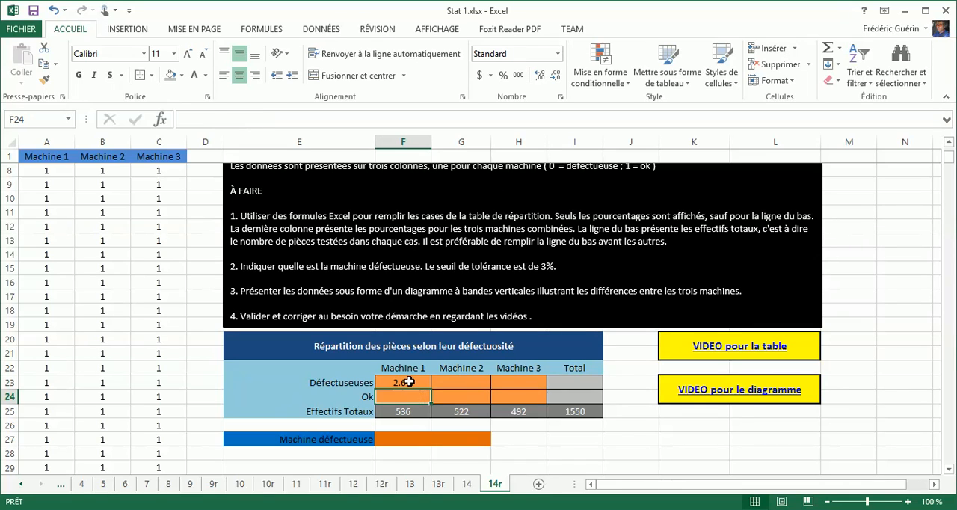
click(409, 382)
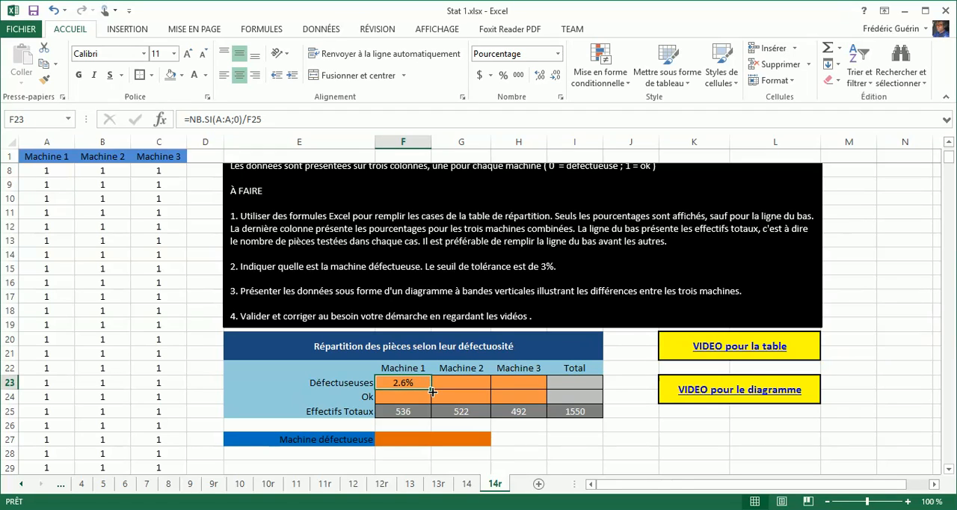
drag(432, 390, 427, 399)
click(423, 396)
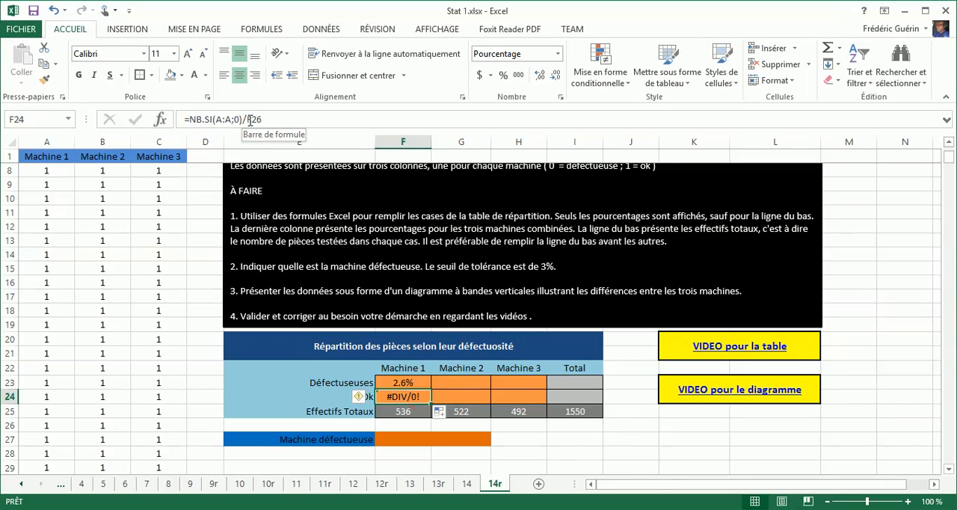
double_click(411, 397)
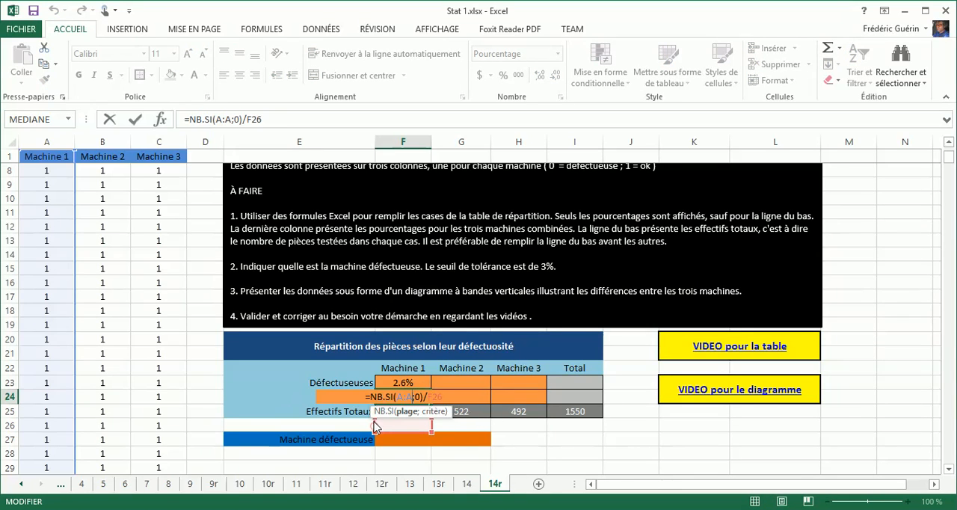
mouse_move(376, 426)
mouse_down()
mouse_move(371, 413)
mouse_move(384, 416)
mouse_up()
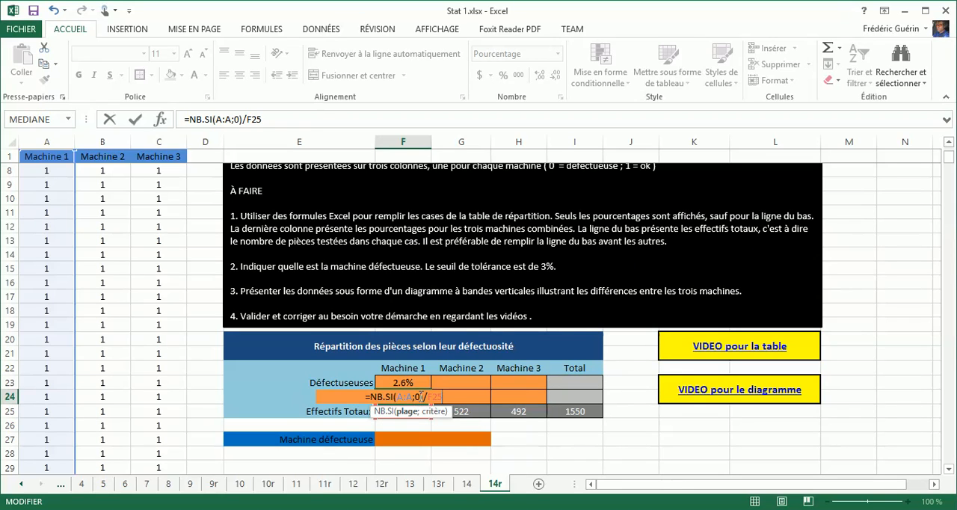
click(420, 396)
text(1)
key(Return)
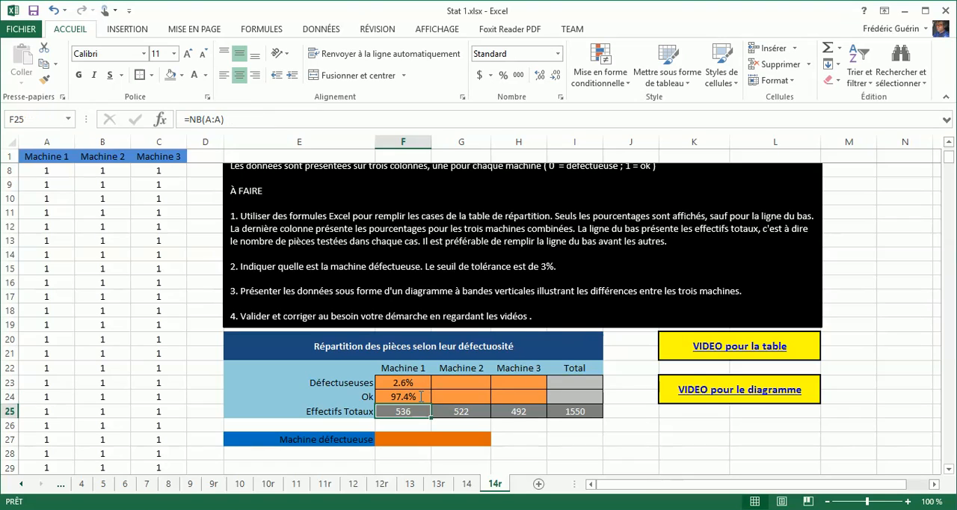
Fill the Machine 1 percentage formulas in F23:F24 across to columns G and H, and check the formulas in G23 and H23
click(420, 396)
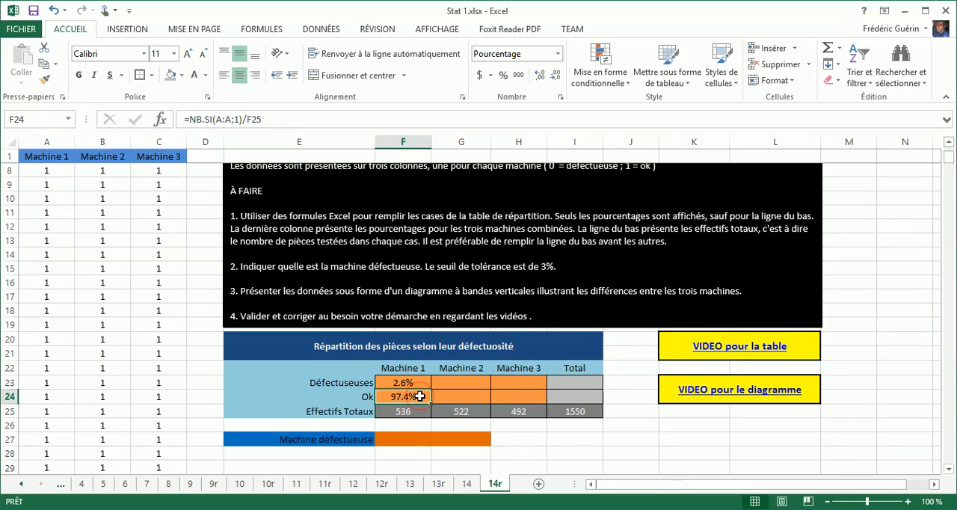
click(424, 381)
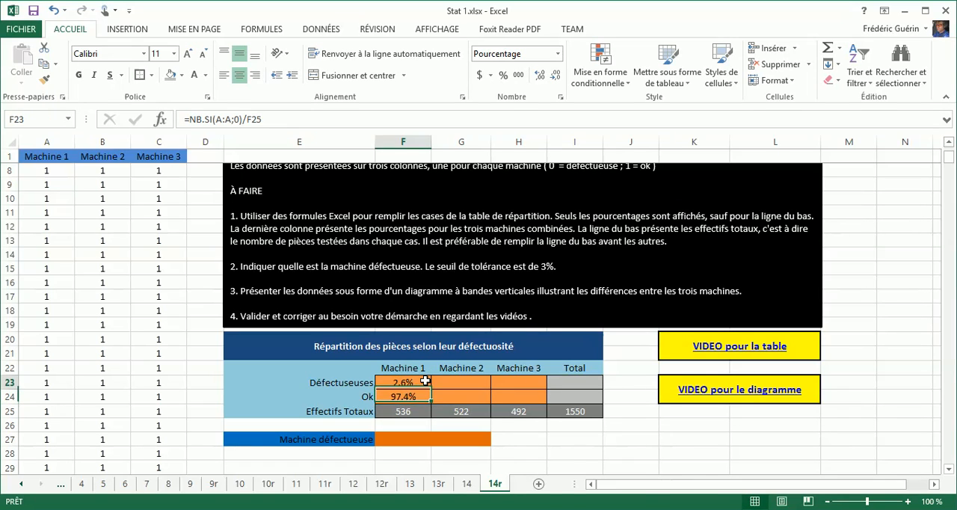
drag(424, 381, 521, 400)
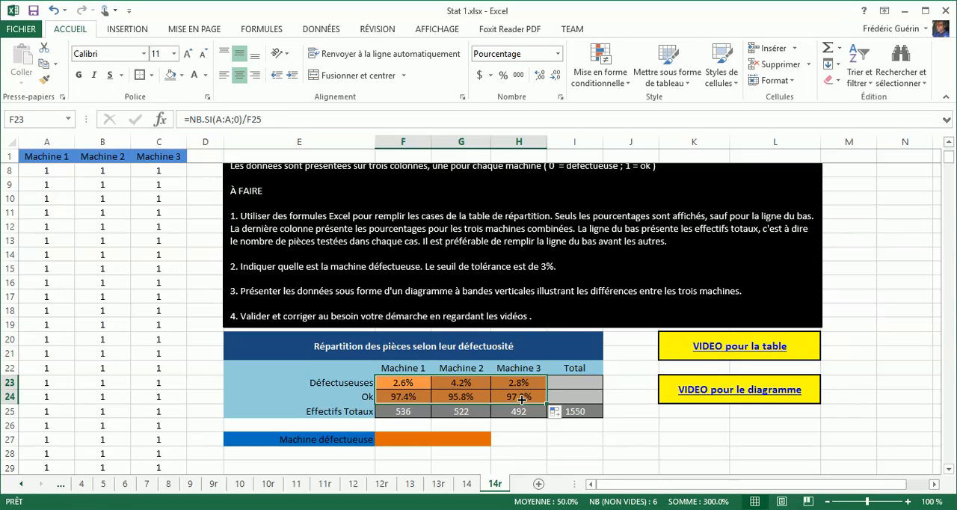
click(470, 382)
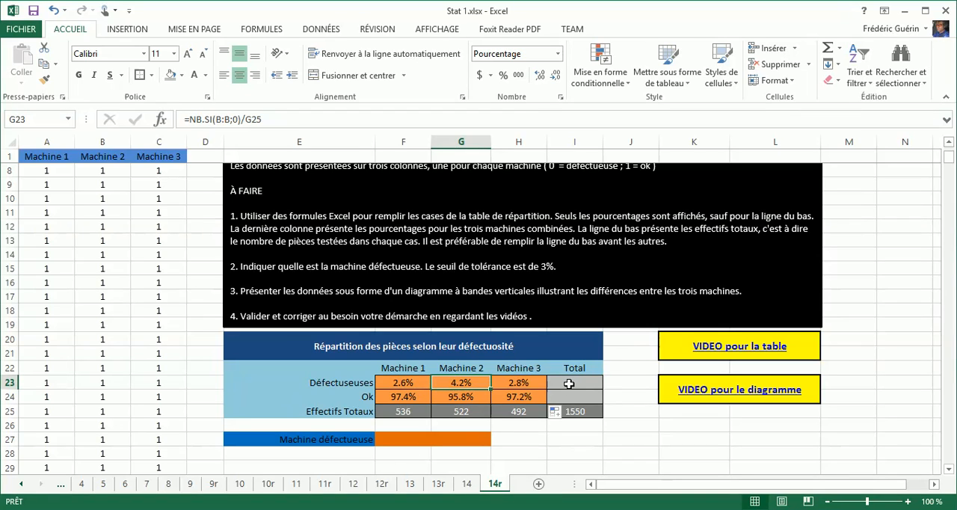
click(537, 383)
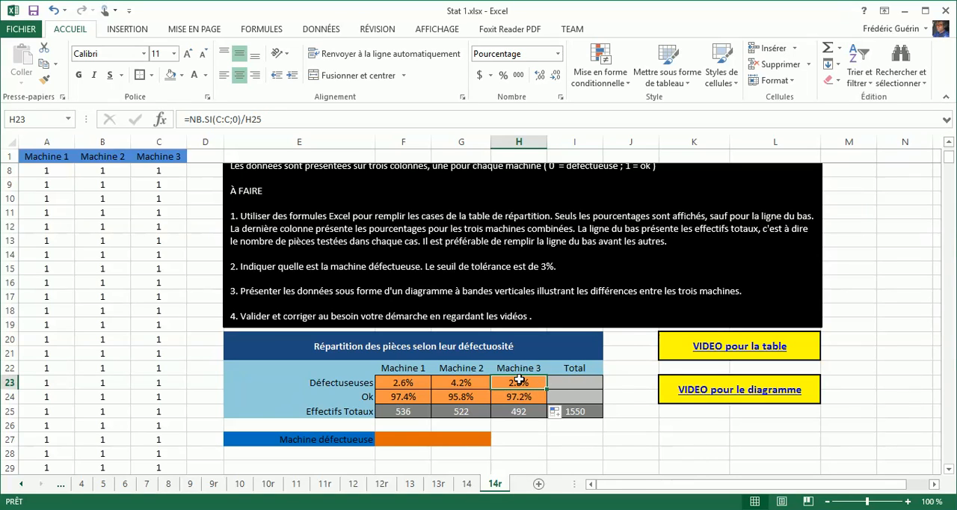
Copy the formula text =NB.SI(C:C;0)/H25 from H23, try to paste it into I23, and undo the faulty entry in H23
click(269, 119)
drag(268, 119, 187, 118)
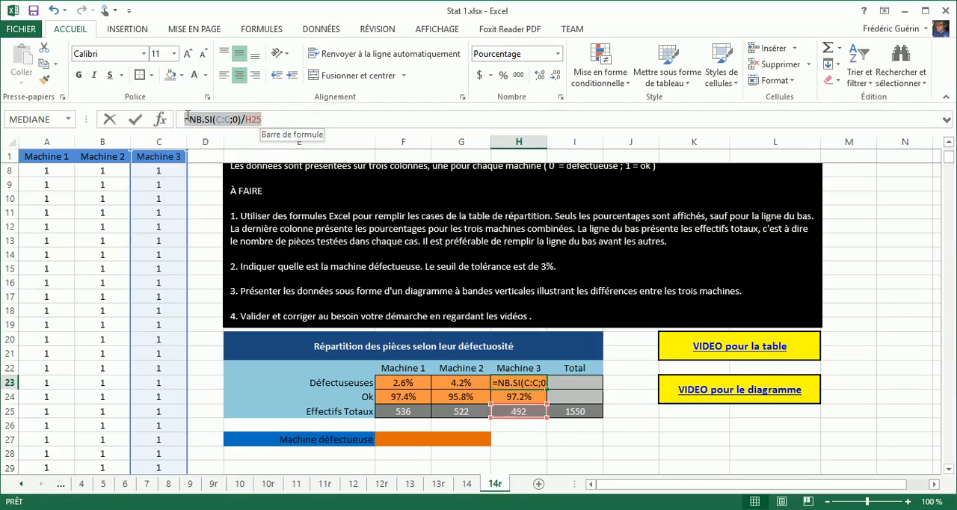
key(ctrl+c)
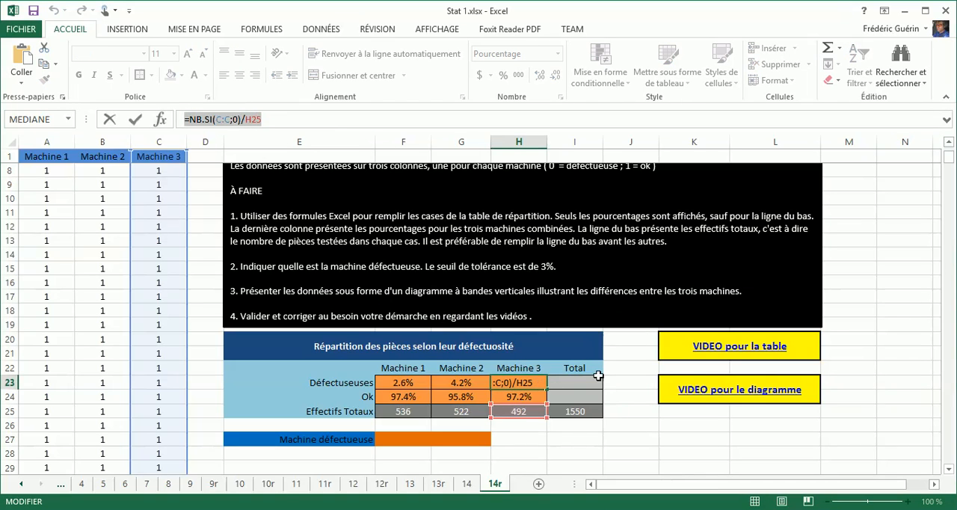
text(=)
click(592, 382)
key(ctrl+v)
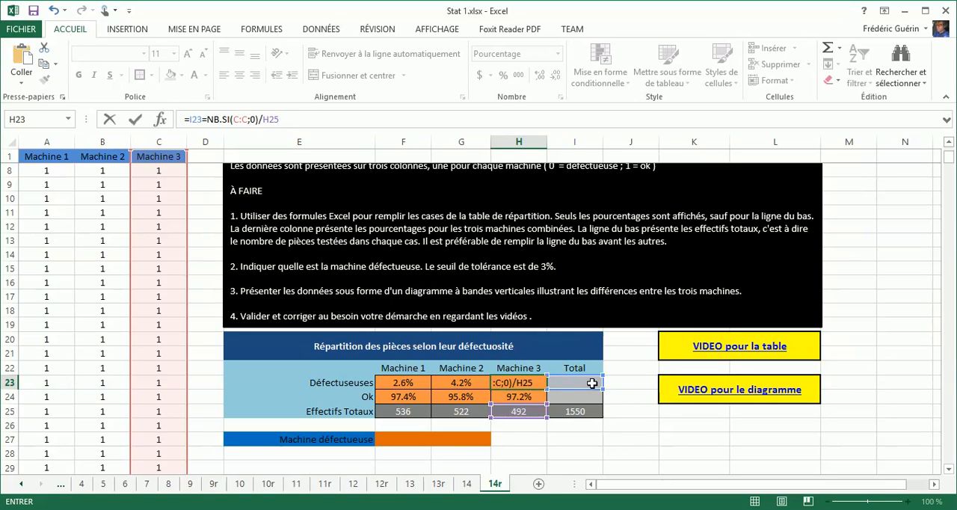
key(Return)
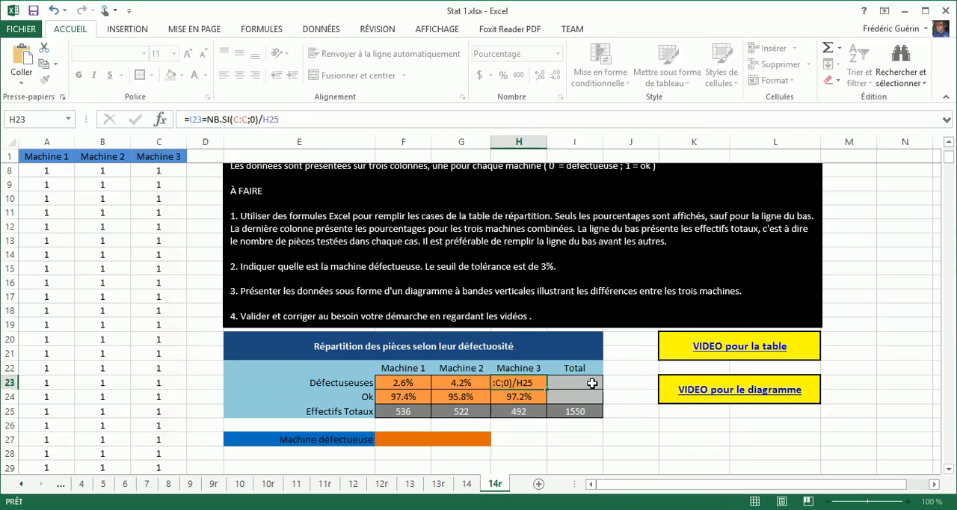
key(ctrl+z)
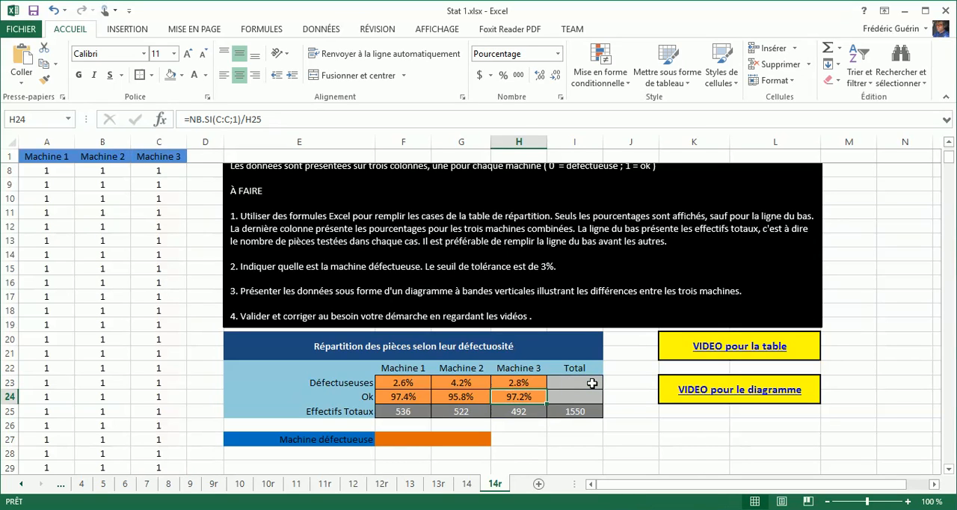
Paste the copied Machine 3 formula into I23 and change its divisor to I25
click(592, 384)
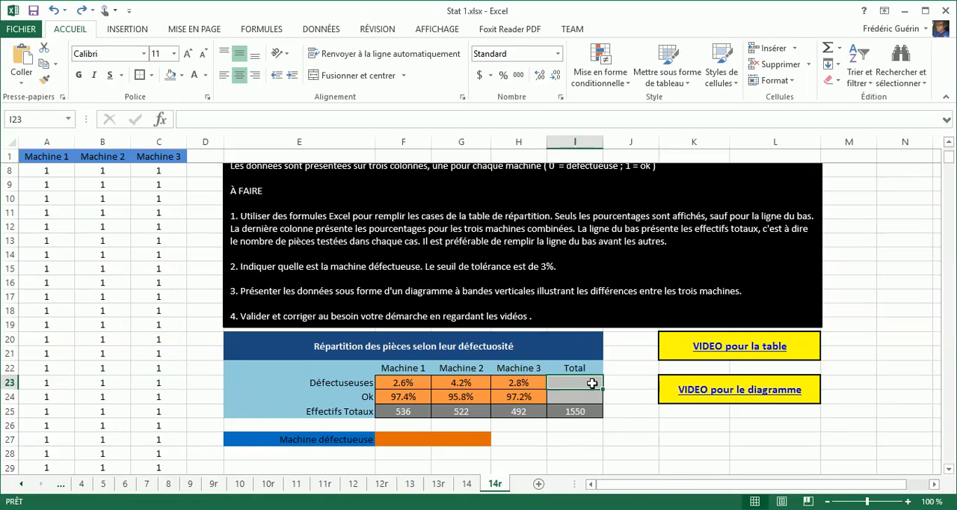
key(ctrl+v)
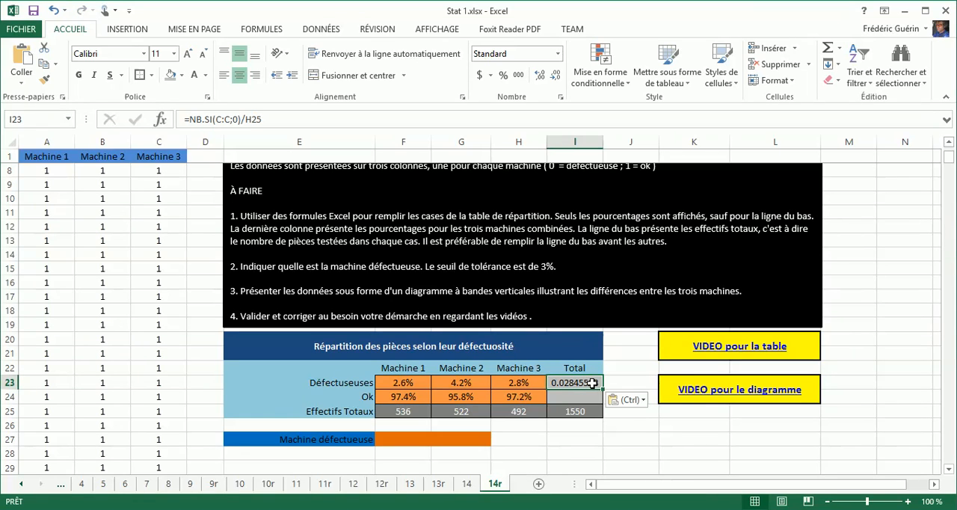
double_click(592, 383)
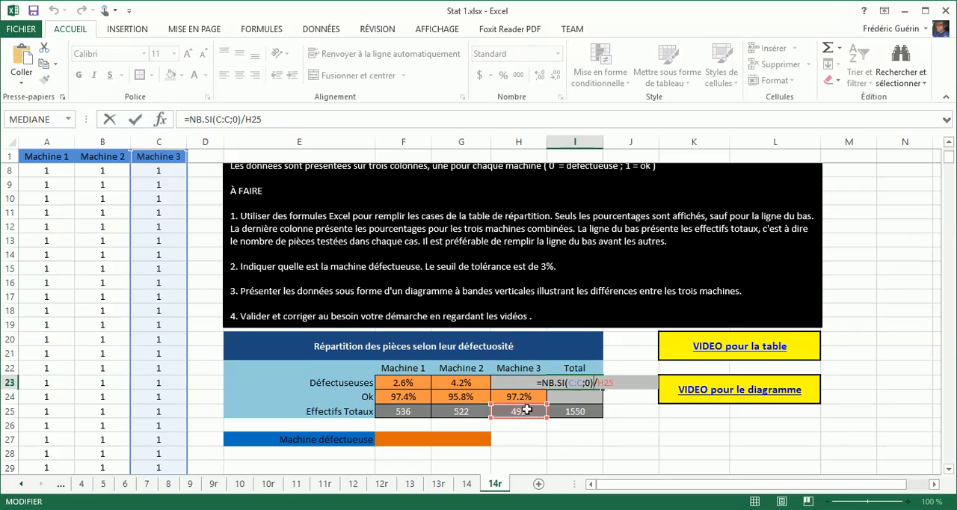
drag(530, 405, 566, 409)
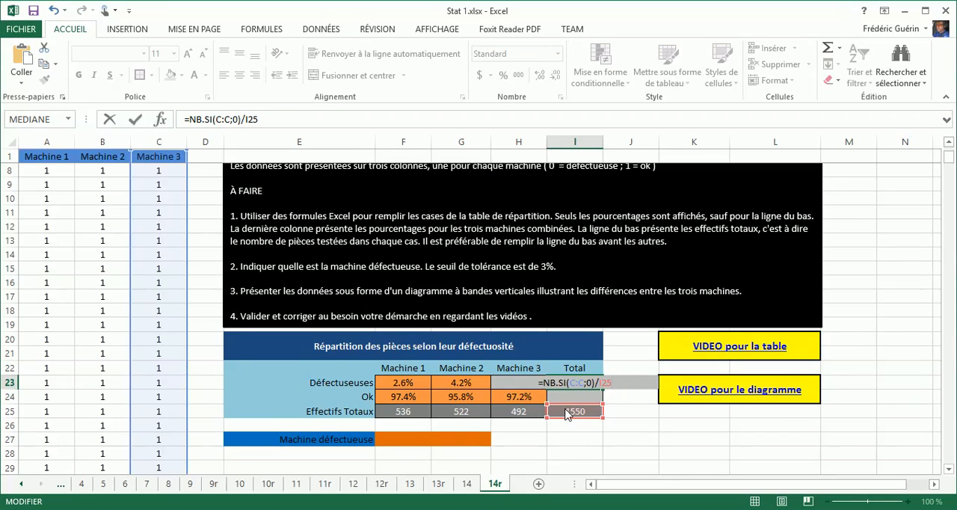
Discard the Machine 3 formula pasted into I23, leaving the cell empty for a new entry
key(Left)
key(Left)
key(Left)
key(Left)
key(Left)
key(Left)
key(Left)
key(Left)
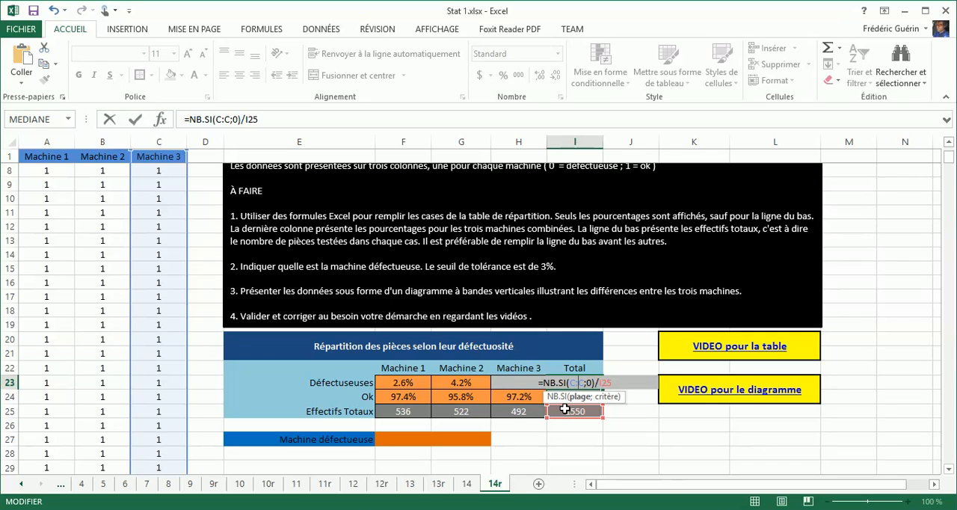
key(Right)
key(Right)
key(Right)
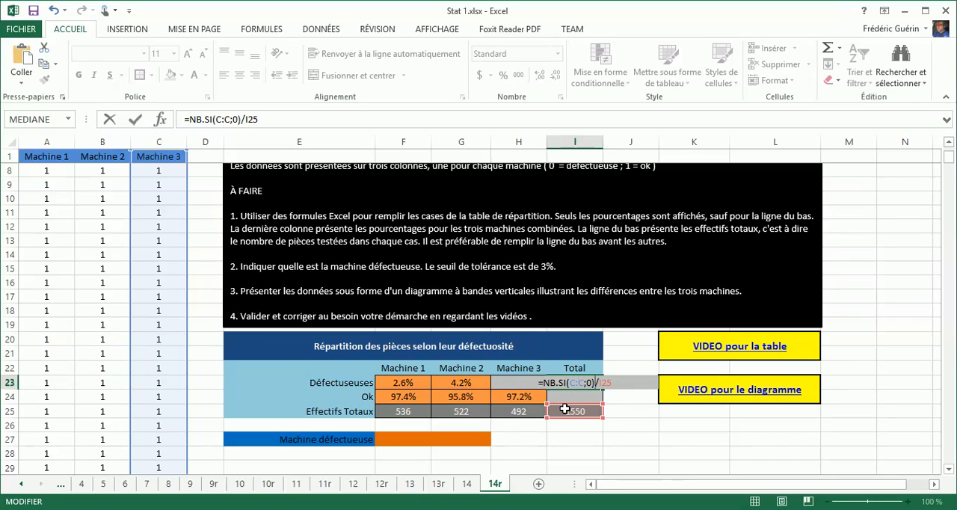
key(BackSpace)
key(BackSpace)
key(BackSpace)
key(BackSpace)
key(BackSpace)
key(BackSpace)
key(BackSpace)
key(BackSpace)
key(BackSpace)
key(BackSpace)
key(BackSpace)
key(BackSpace)
key(BackSpace)
key(BackSpace)
key(BackSpace)
key(BackSpace)
key(BackSpace)
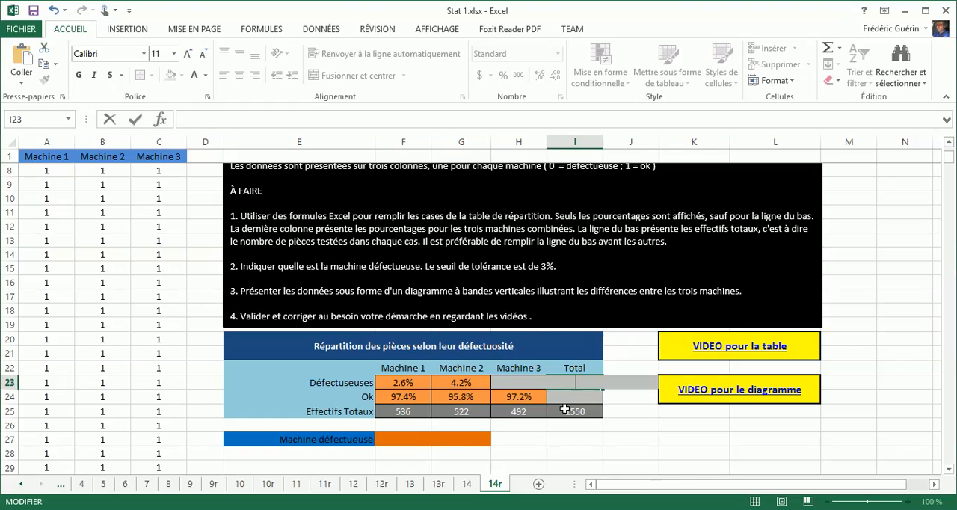
Begin an NB.SI formula in I23 with the data columns of all three machines, A:C, as its range
text(=)
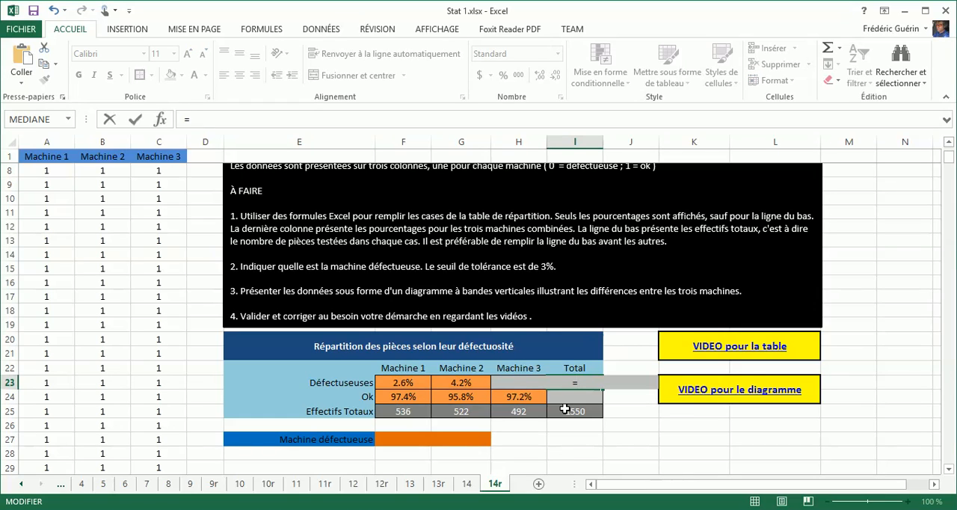
text(nb)
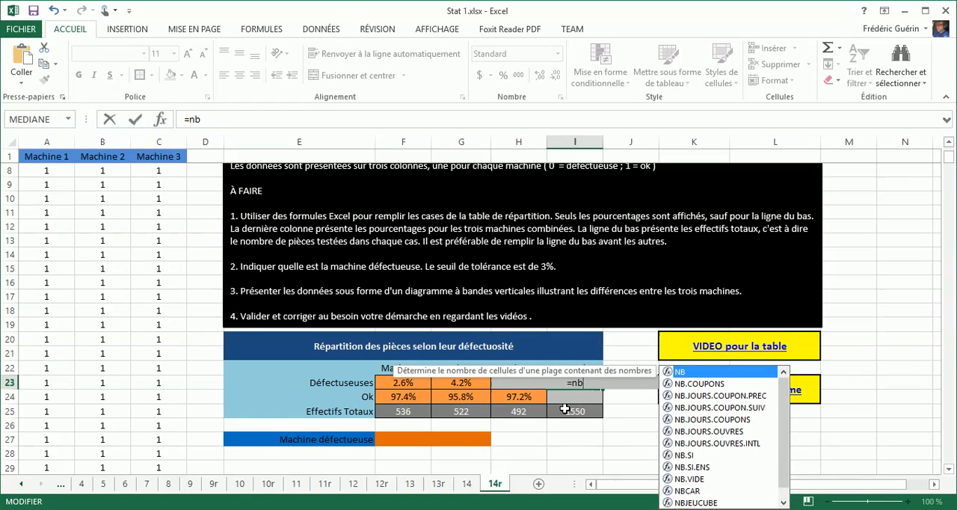
text(()
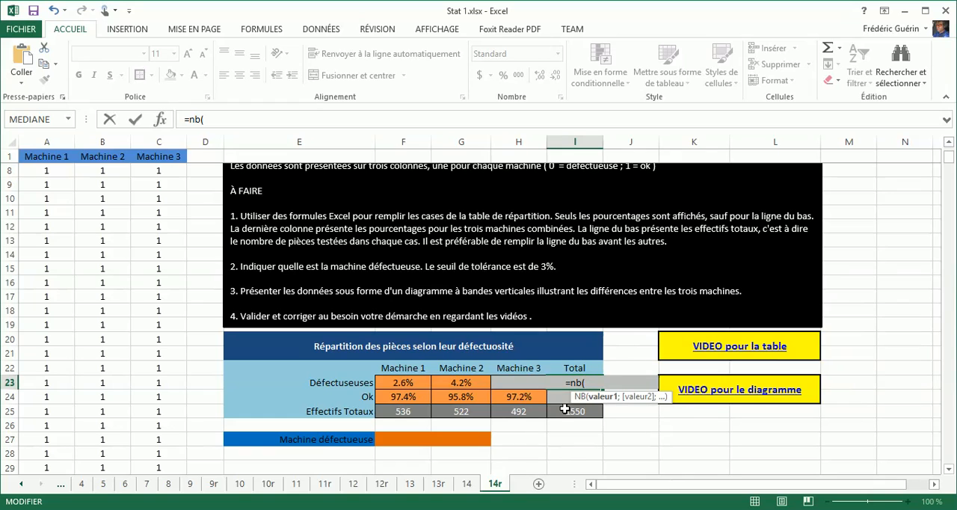
key(BackSpace)
text(.S)
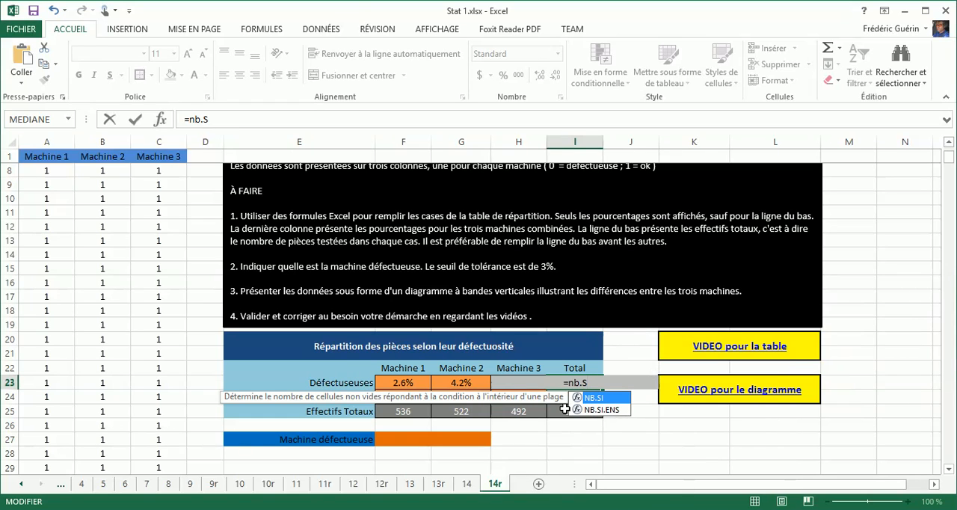
key(BackSpace)
text(si()
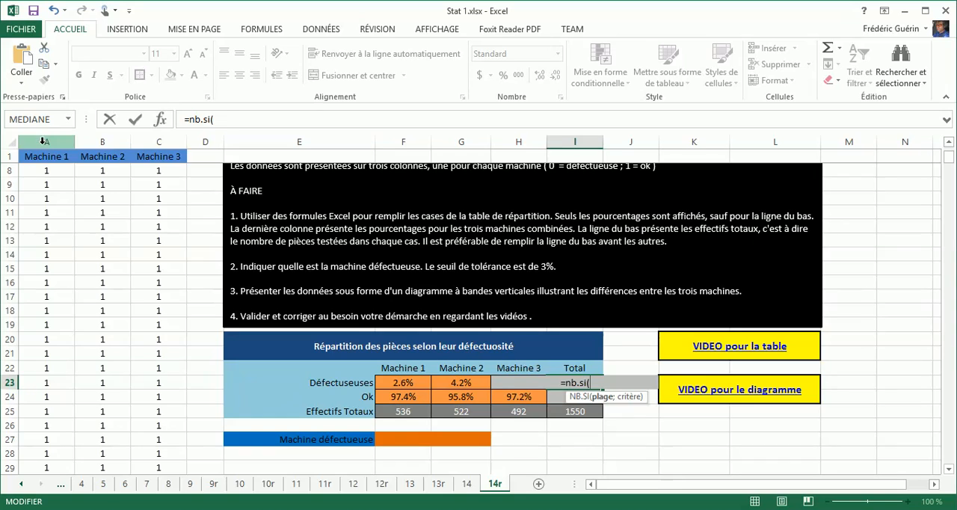
drag(46, 142, 165, 140)
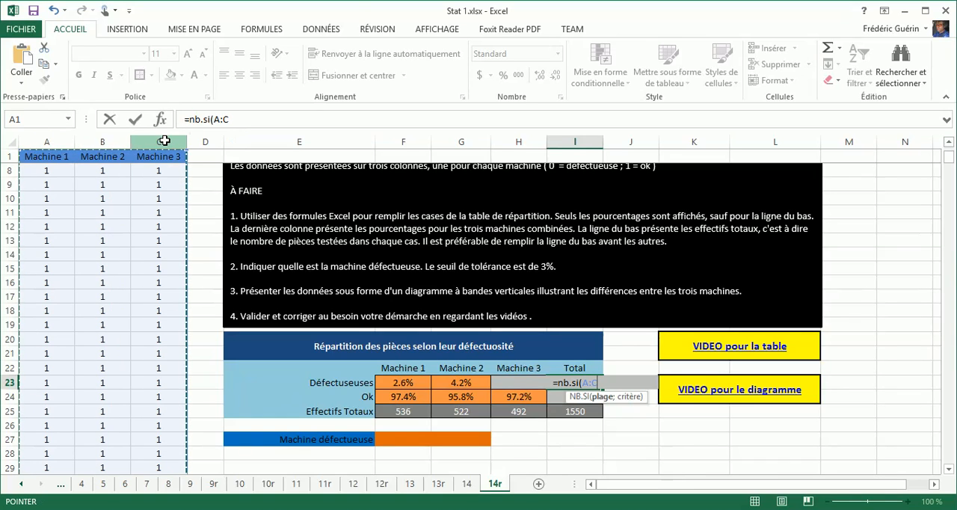
Complete the I23 formula with criterion 0 and the divisor I25, giving =NB.SI(A:C;0)/I25
text(;)
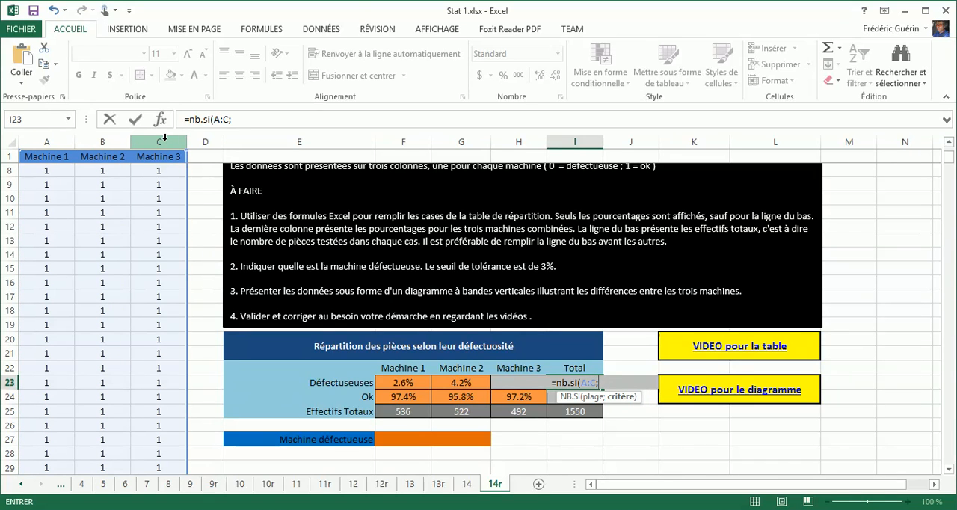
text(0)")
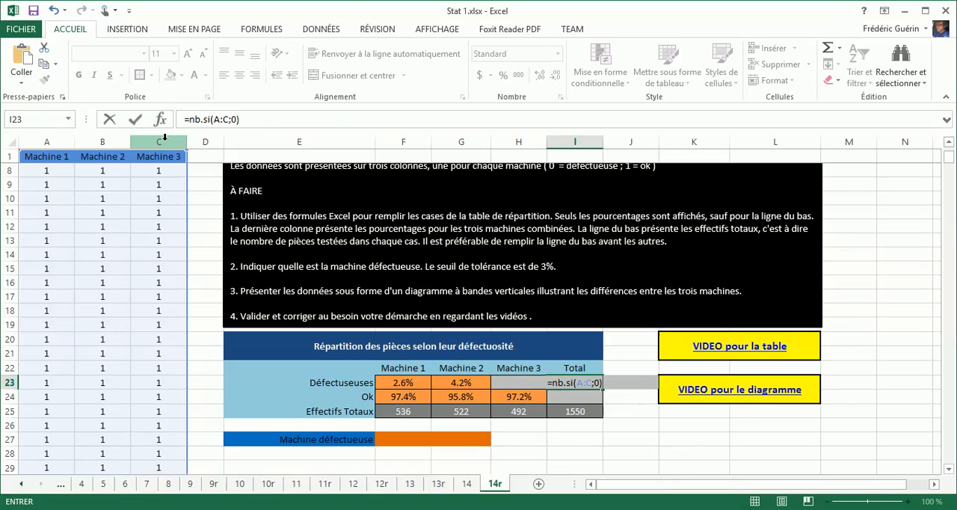
key(BackSpace)
text(/)
click(570, 412)
key(Return)
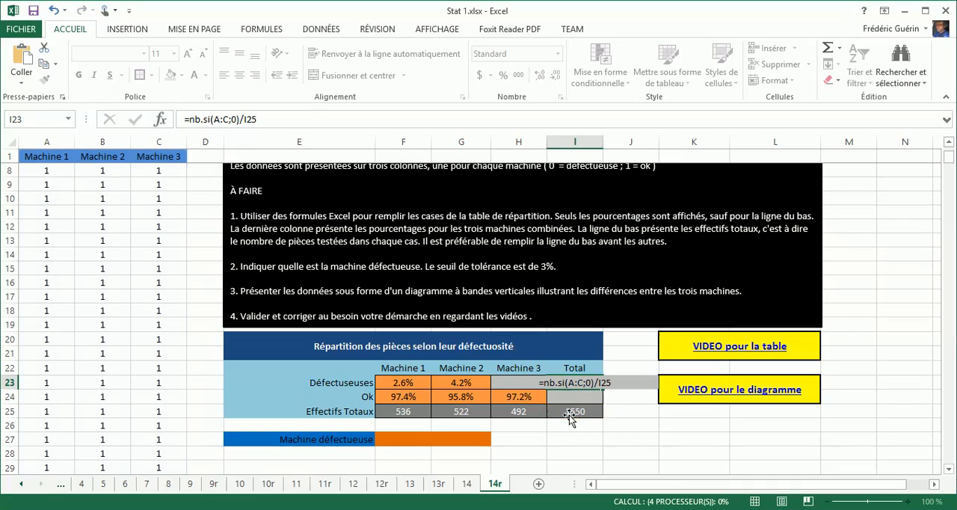
Format the combined defective share in I23 as a percentage with one decimal
key(Up)
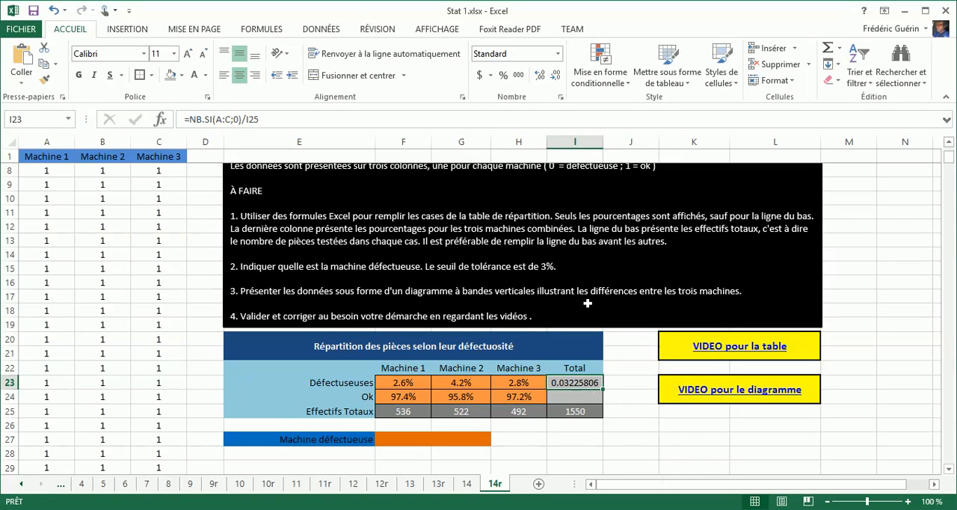
click(503, 74)
click(537, 75)
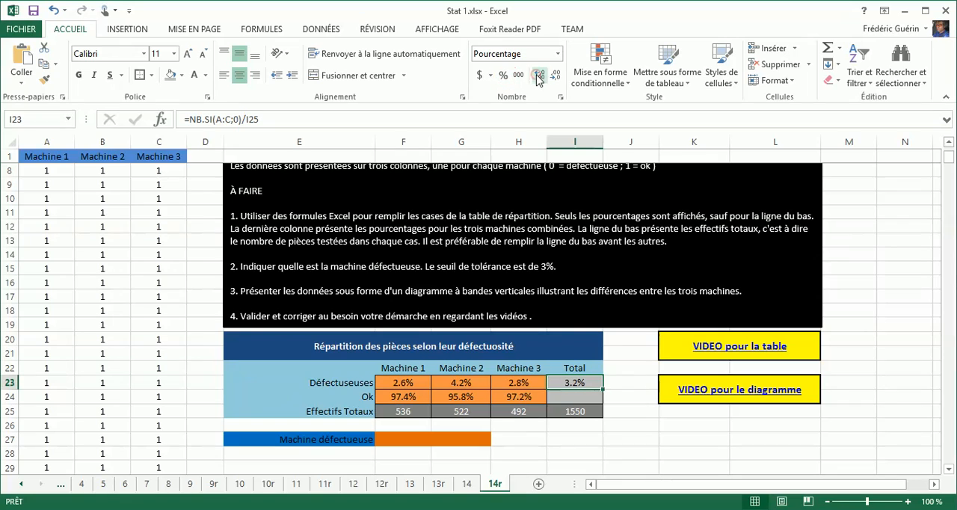
Fill the I23 formula down to I24 and edit the copy to =NB.SI(A:C;1)/I25 for the Ok pieces
drag(602, 390, 601, 402)
click(585, 397)
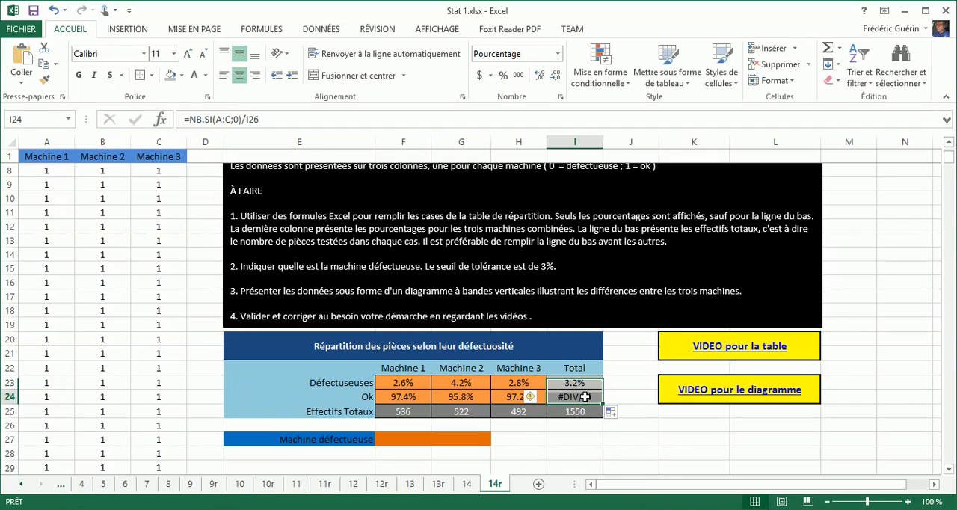
click(585, 397)
double_click(584, 397)
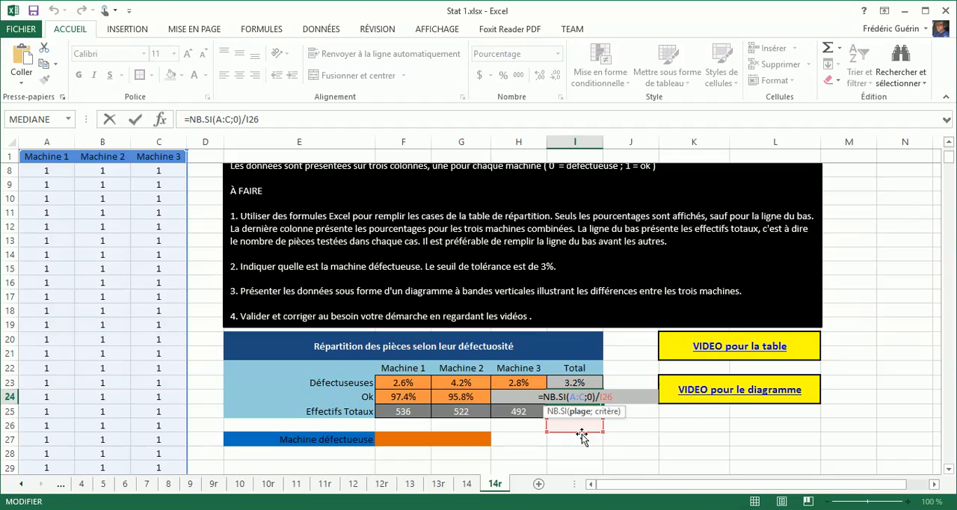
drag(582, 436, 581, 422)
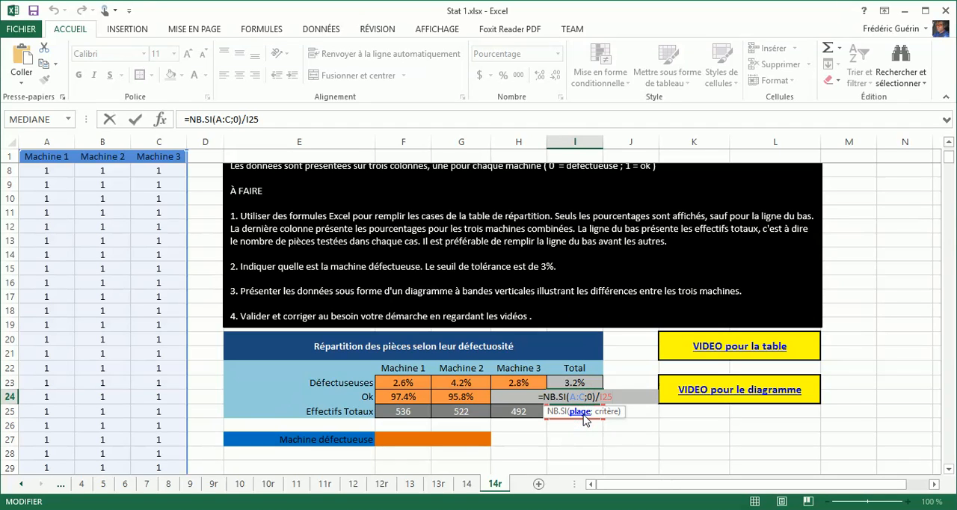
click(591, 396)
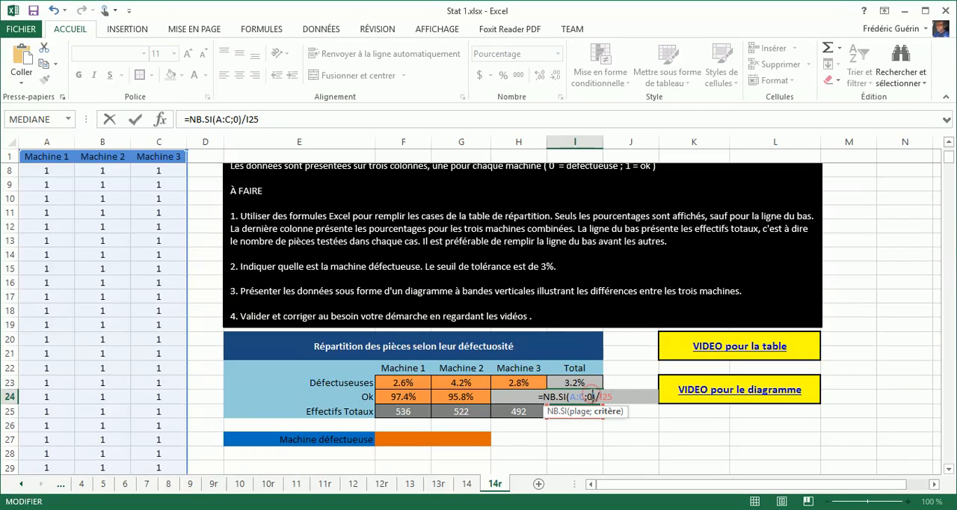
key(BackSpace)
text(1)
key(Return)
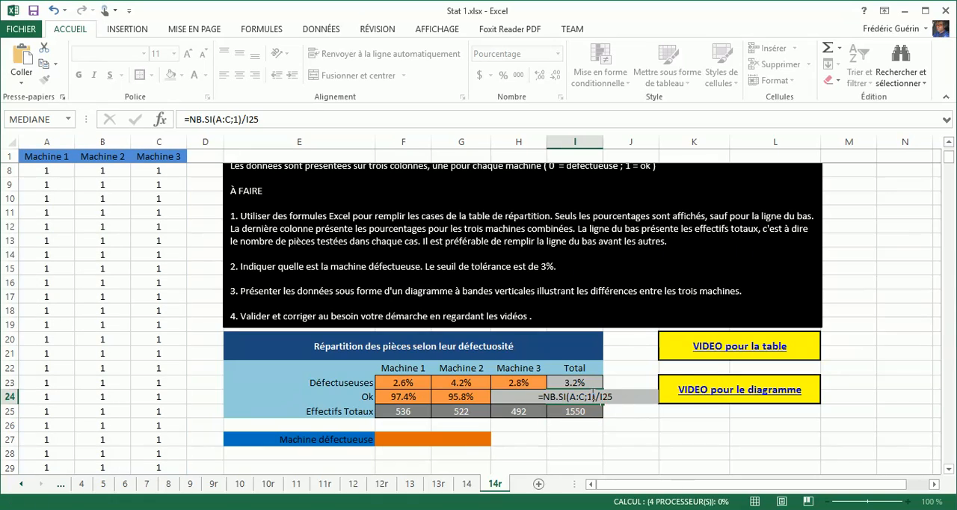
Check the formulas in I24, I23 and G23, and go to the last used cell of the sheet
click(591, 394)
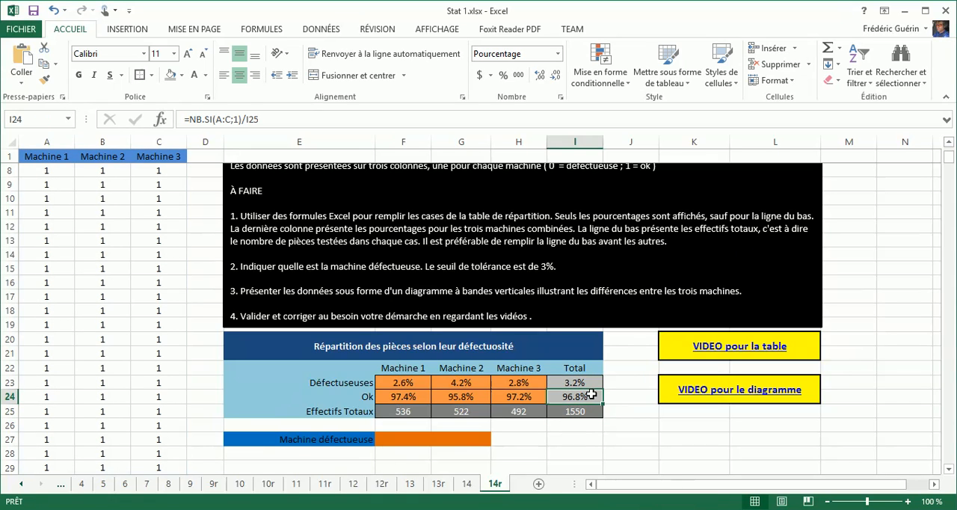
click(579, 382)
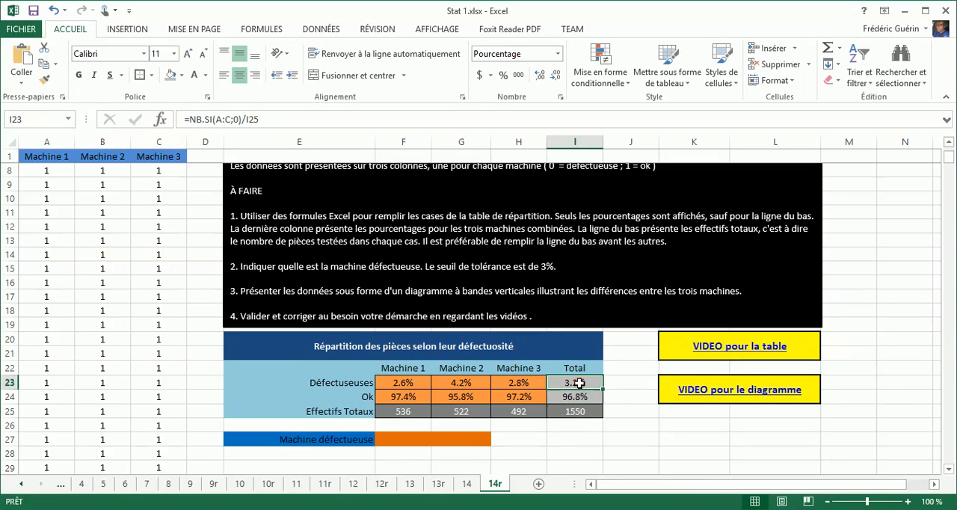
click(579, 382)
click(464, 382)
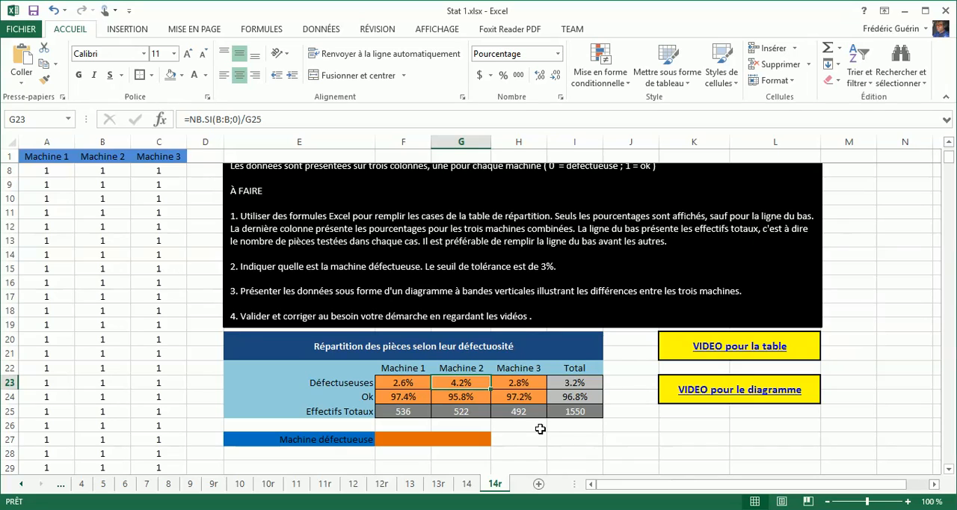
key(ctrl+End)
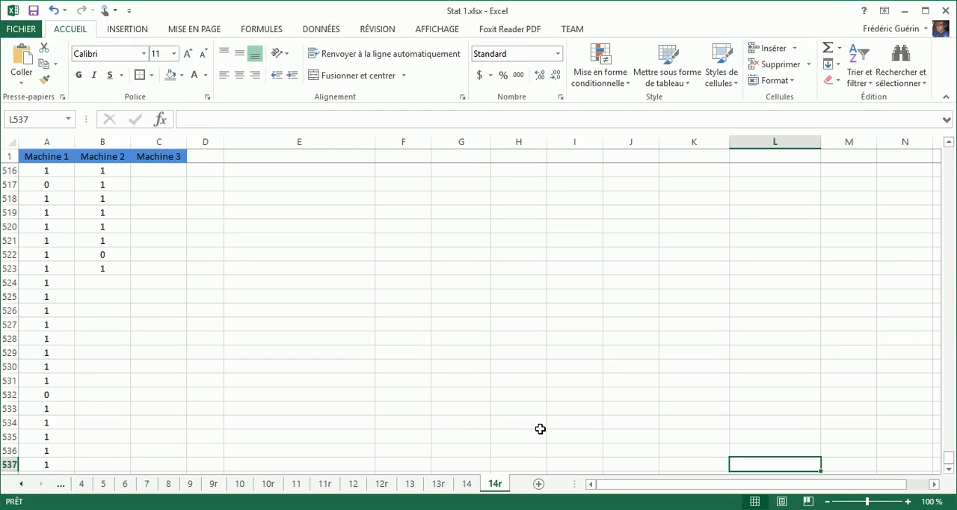